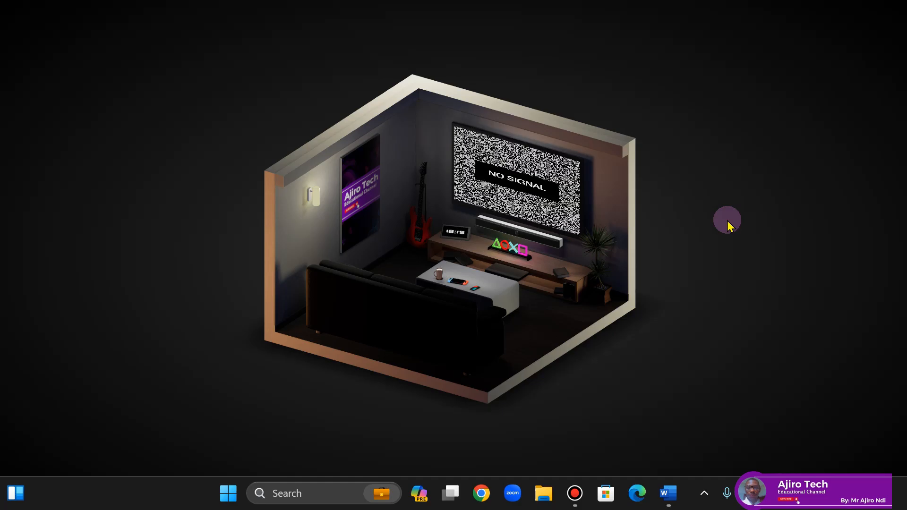
Find Word through the Windows search, launch it, maximize its window and create a blank document
{"action": "left_click", "coordinate": [291, 502]}
{"action": "left_click", "coordinate": [291, 503]}
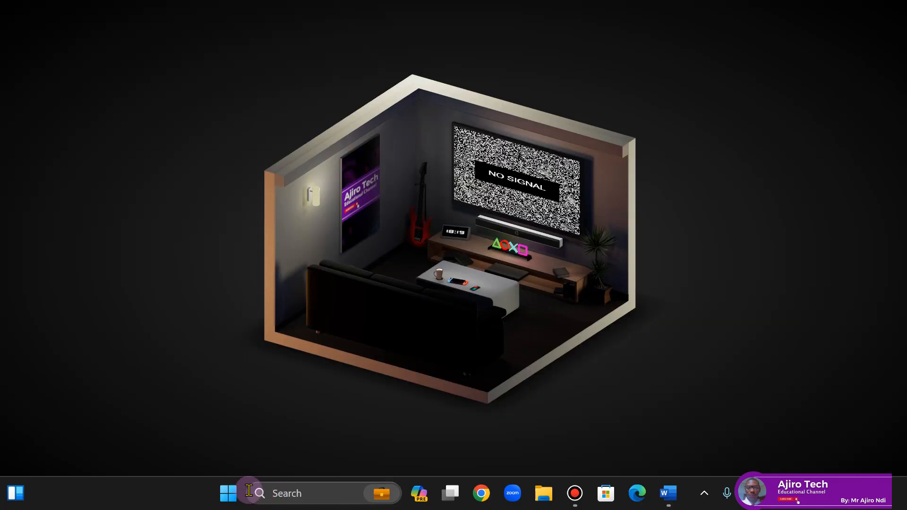
{"action": "left_click", "coordinate": [284, 495]}
{"action": "left_click", "coordinate": [282, 499]}
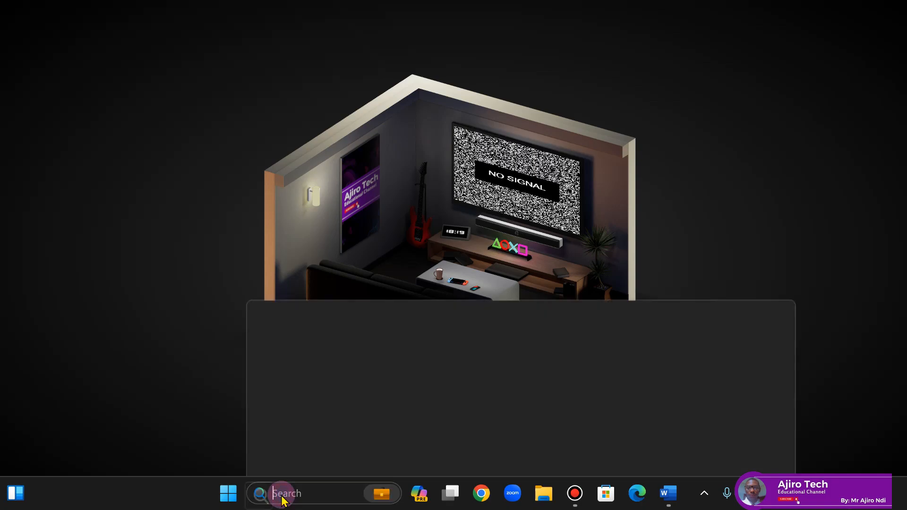
{"action": "left_click", "coordinate": [226, 493]}
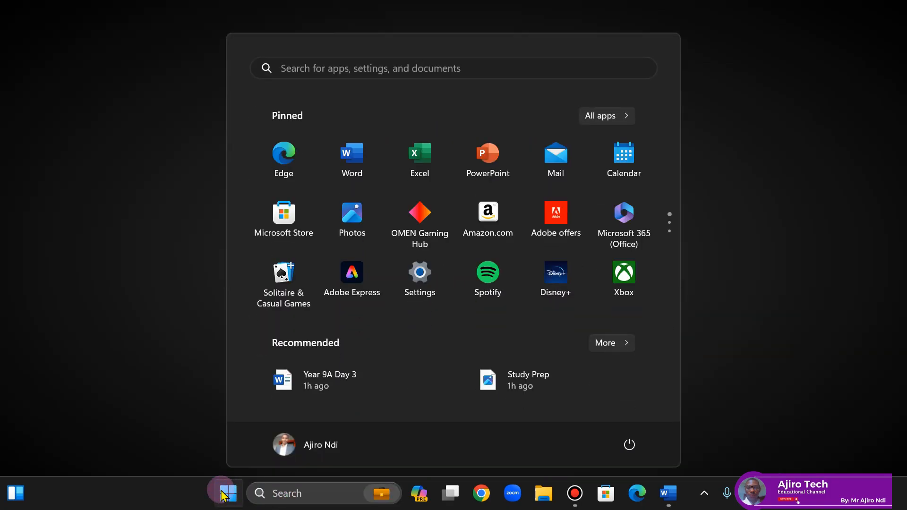
{"action": "left_click", "coordinate": [334, 68]}
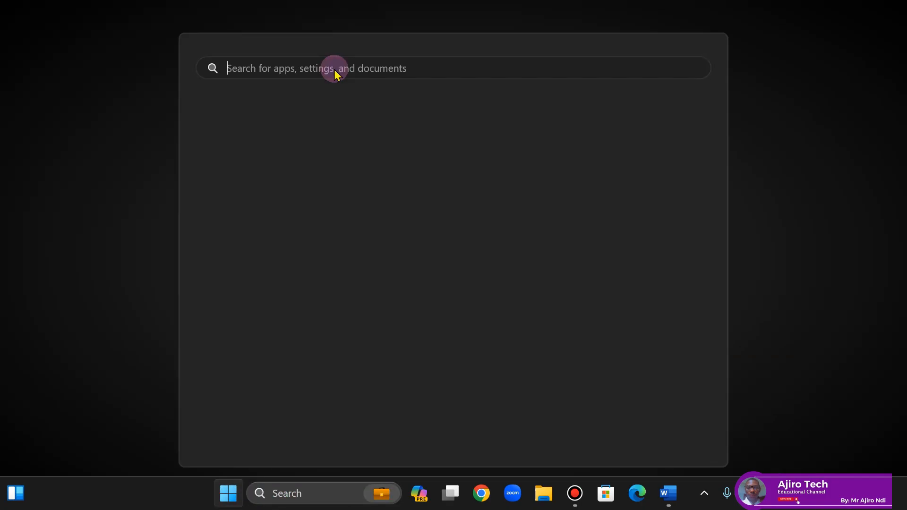
{"action": "type", "text": "word"}
{"action": "left_click", "coordinate": [490, 279]}
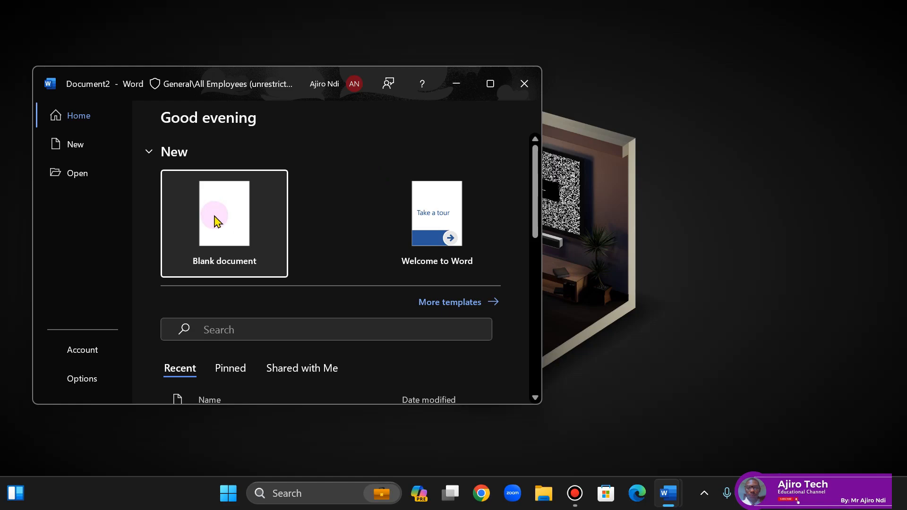
{"action": "left_click", "coordinate": [489, 83]}
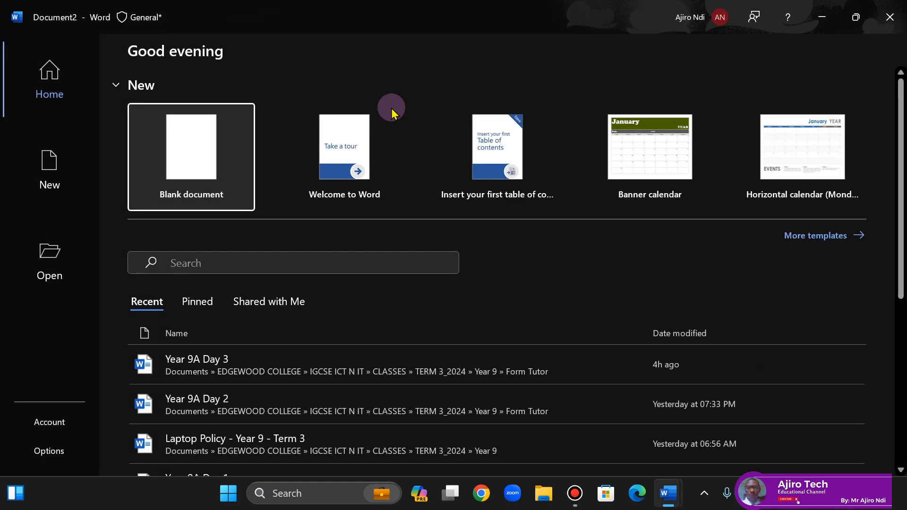
{"action": "left_click", "coordinate": [226, 150]}
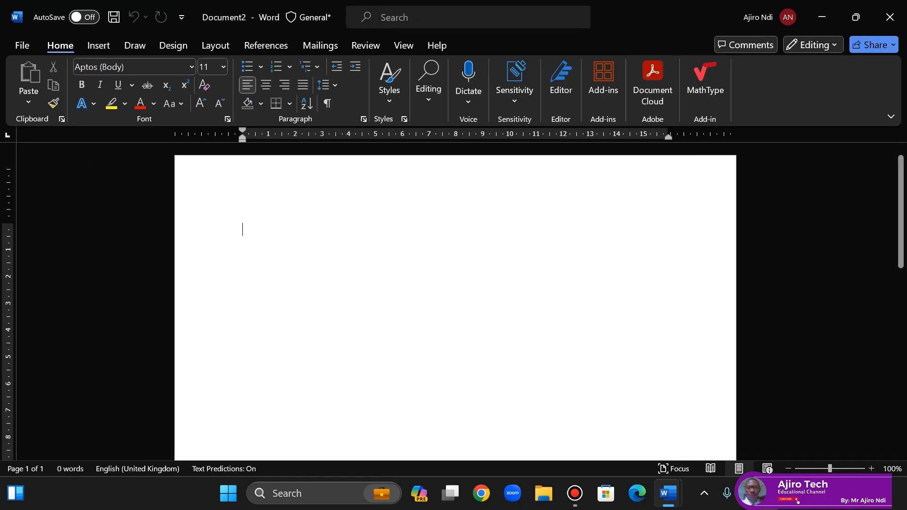
Close the Document2 window and switch to the already open blank document Document1
{"action": "mouse_move", "coordinate": [676, 491]}
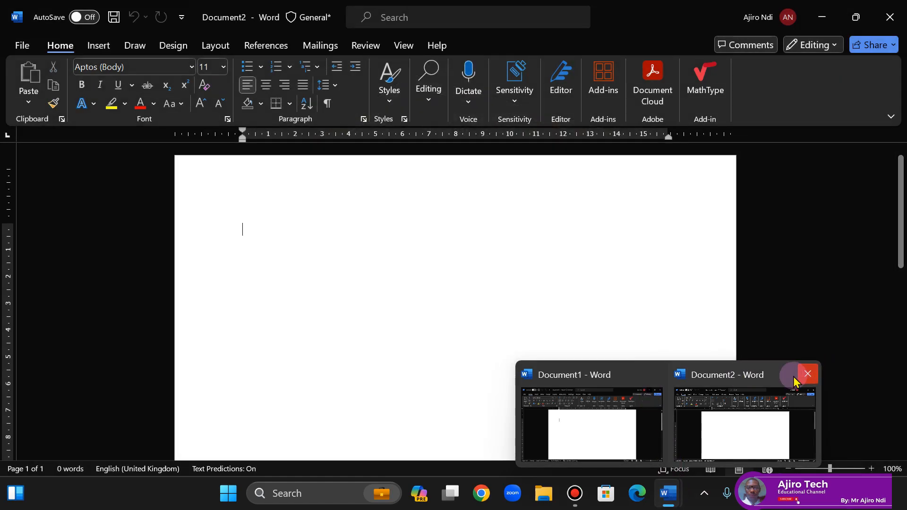
{"action": "left_click", "coordinate": [805, 375]}
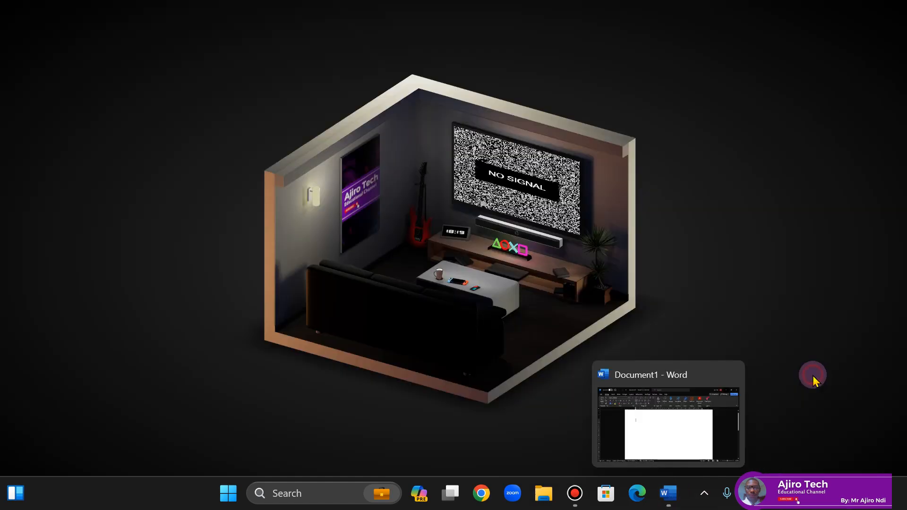
{"action": "left_click", "coordinate": [668, 493]}
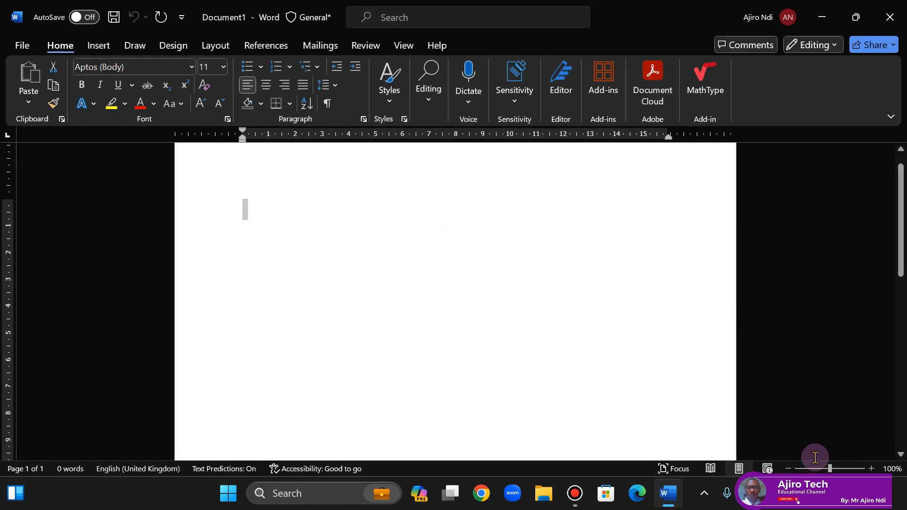
Insert a table with 5 columns and 2 rows at the start of the page, using automatic fixed column width
{"action": "left_click", "coordinate": [243, 211]}
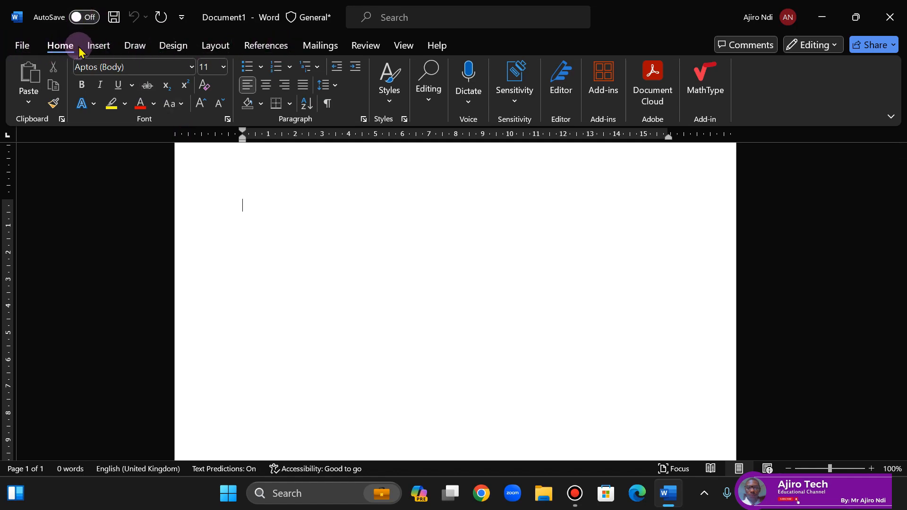
{"action": "left_click", "coordinate": [99, 47]}
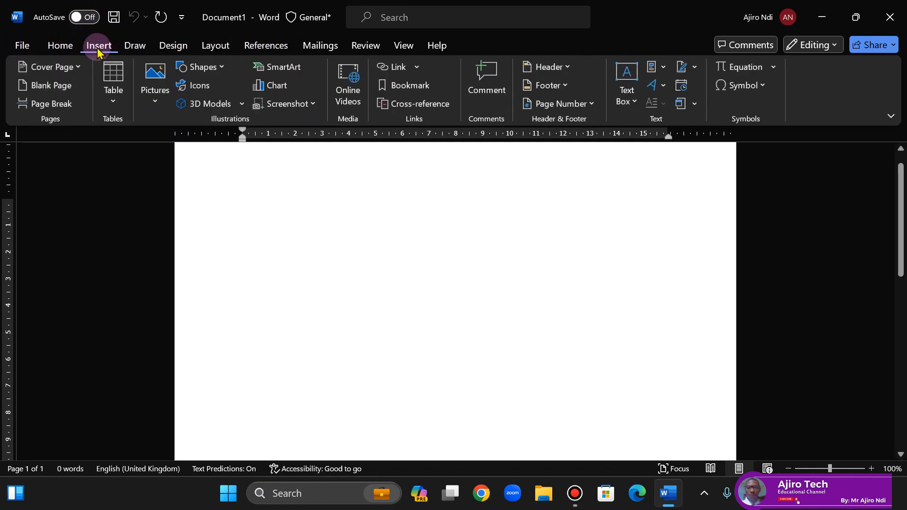
{"action": "left_click", "coordinate": [111, 102]}
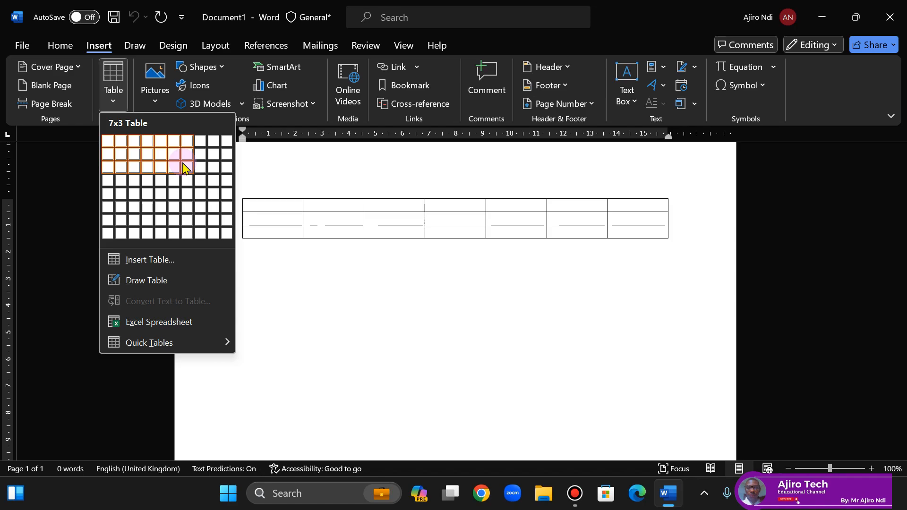
{"action": "left_click", "coordinate": [150, 260]}
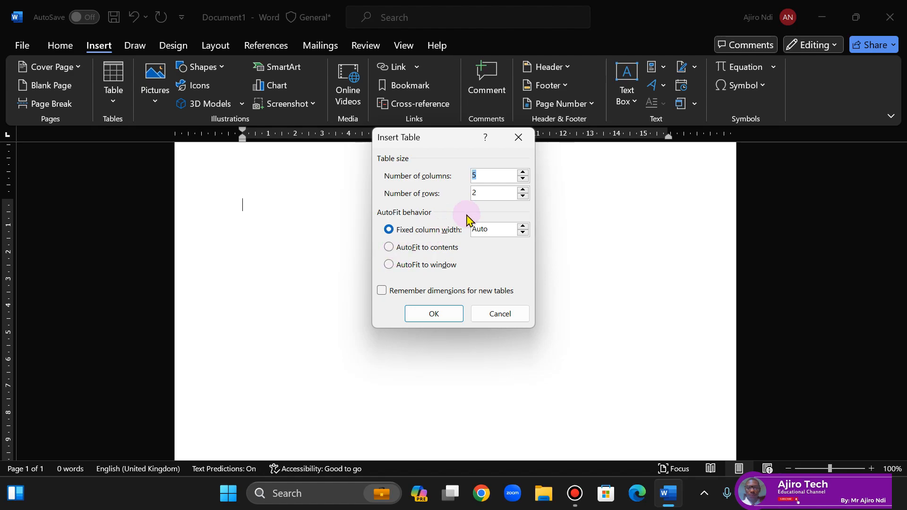
{"action": "left_click", "coordinate": [433, 314]}
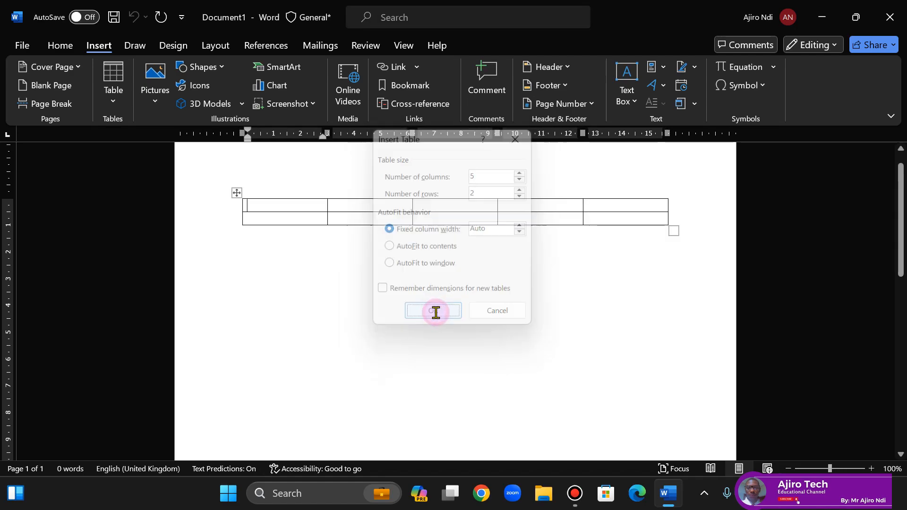
{"action": "left_click", "coordinate": [680, 221]}
{"action": "key", "text": "Return"}
{"action": "key", "text": "Return"}
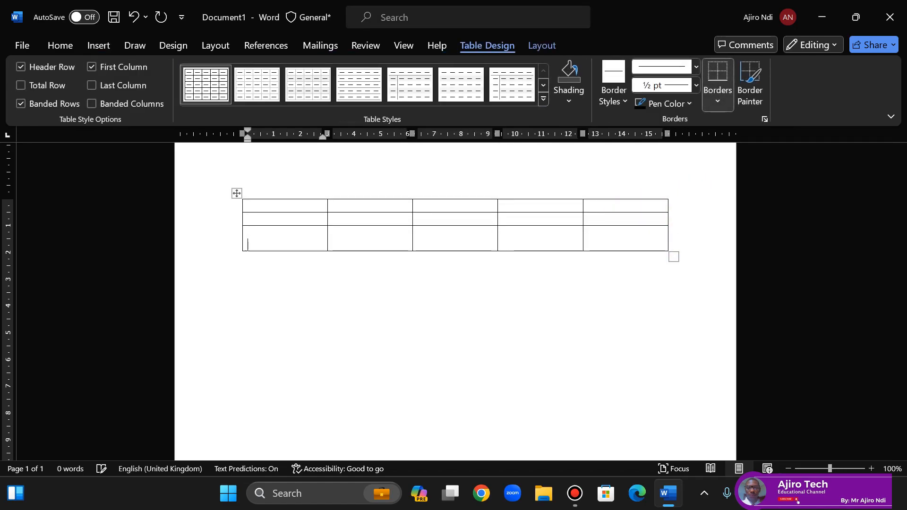
{"action": "key", "text": "ctrl+z"}
{"action": "key", "text": "ctrl+z"}
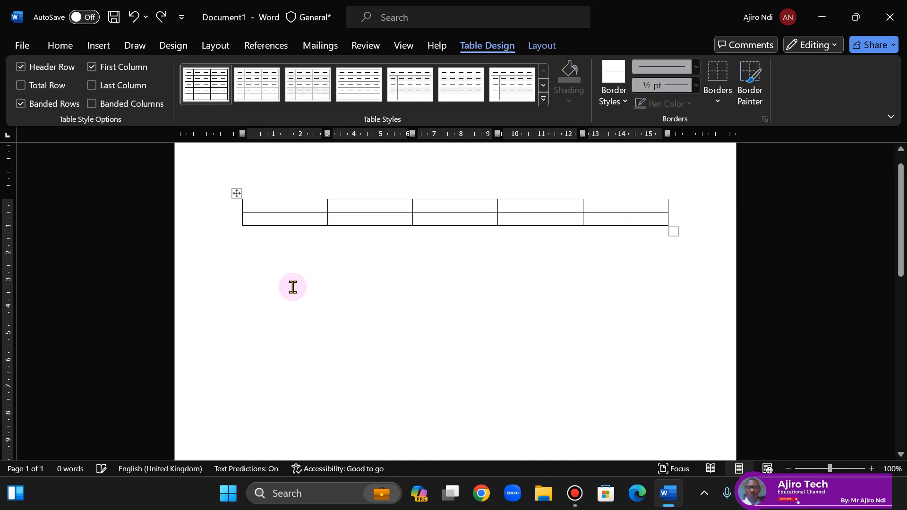
Insert a second table with 5 columns and 2 rows a few lines below the first, set to AutoFit to contents
{"action": "double_click", "coordinate": [292, 287]}
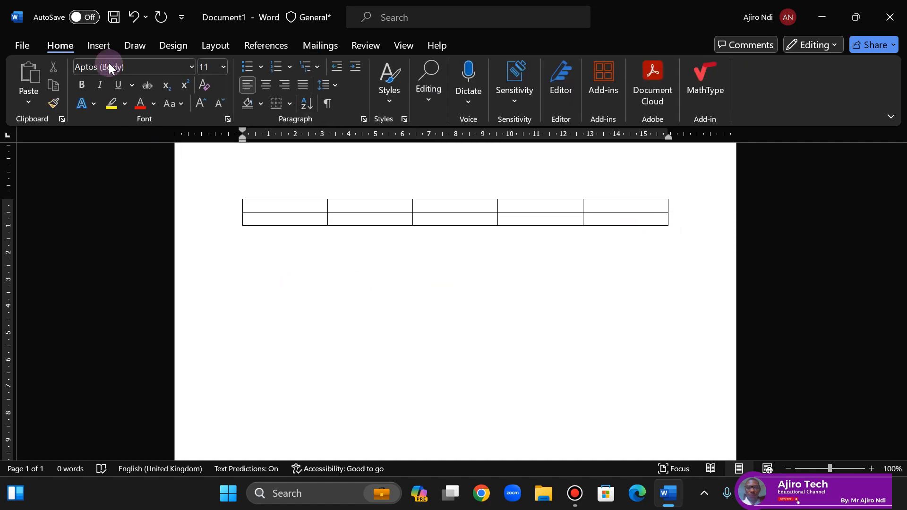
{"action": "left_click", "coordinate": [86, 46]}
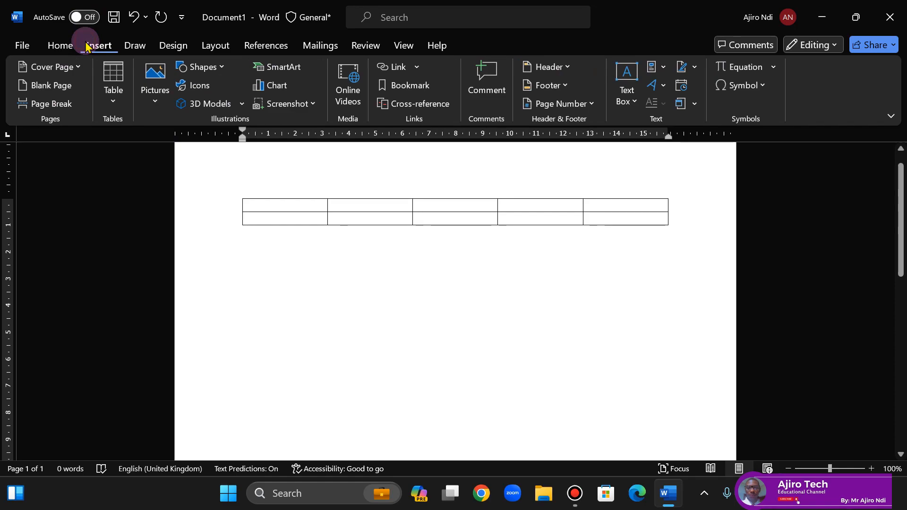
{"action": "left_click", "coordinate": [109, 108]}
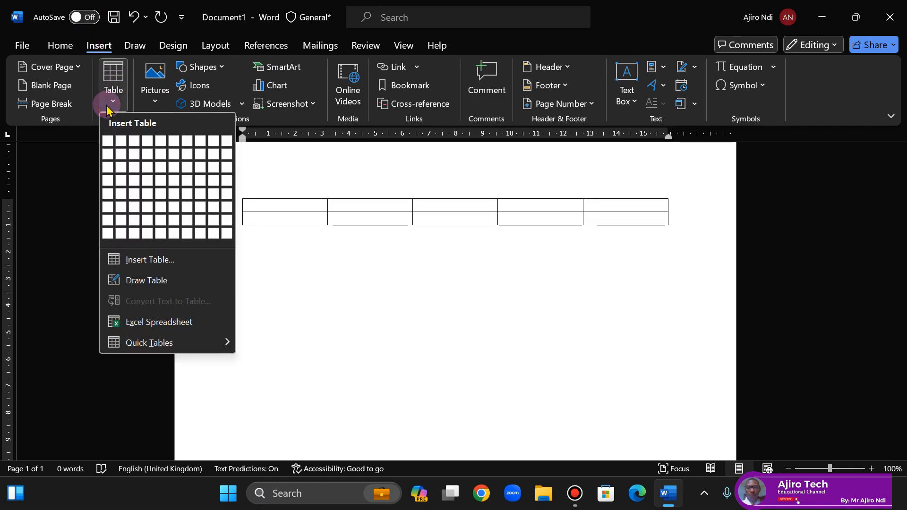
{"action": "left_click", "coordinate": [140, 263]}
{"action": "left_click", "coordinate": [395, 248]}
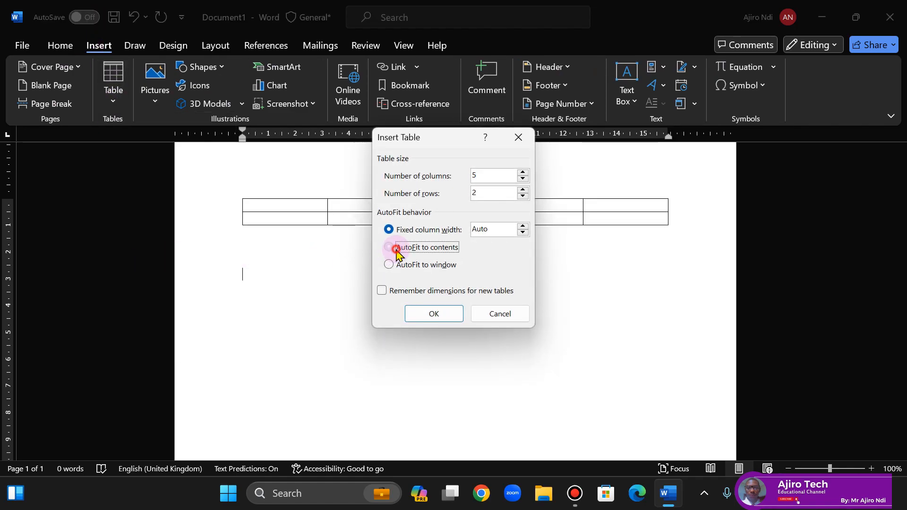
{"action": "left_click", "coordinate": [434, 314]}
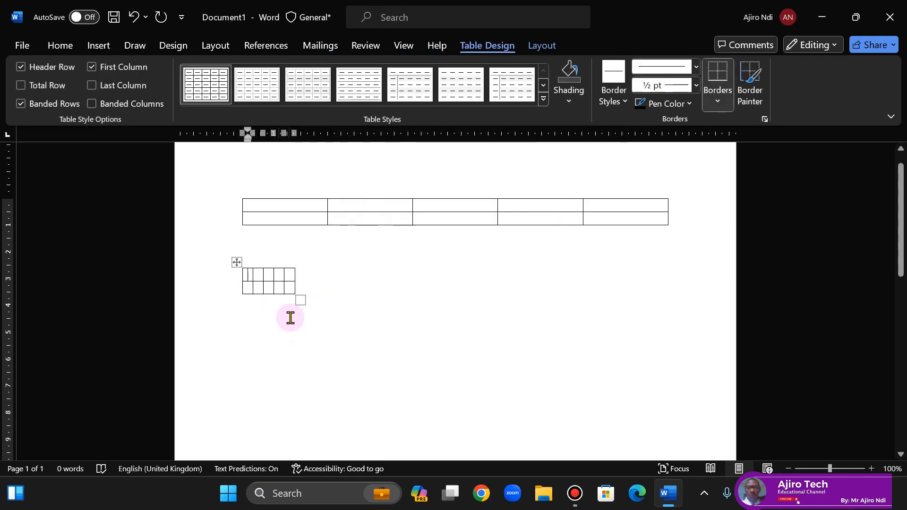
Fill the second table's first row with gdhdkjodjopkpd, kjhkdhigiudlhdo, hjgdhiodh, jkdkhdih and kdgbkdiudhoid, one entry per cell
{"action": "type", "text": "gdhdkjodjopkpd"}
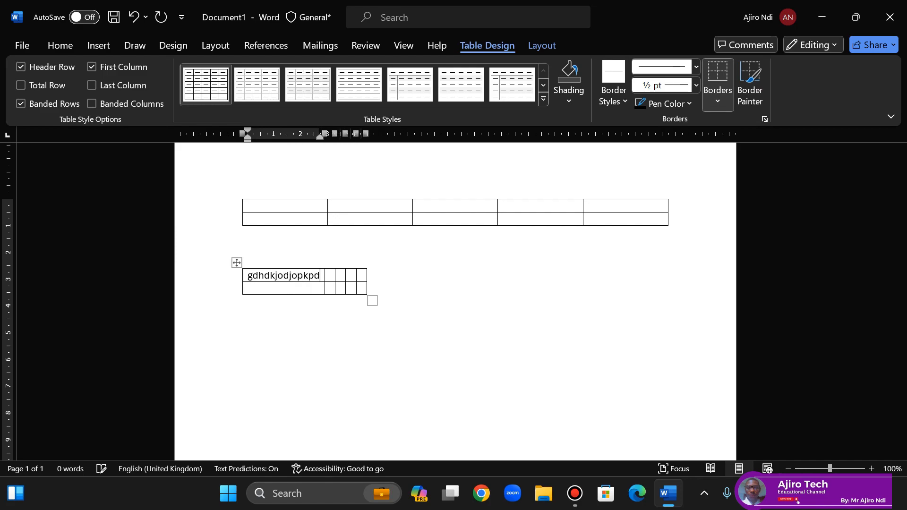
{"action": "key", "text": "Tab"}
{"action": "type", "text": "kjhkdhigiudlhdo"}
{"action": "key", "text": "Tab"}
{"action": "type", "text": "hjgdhiodh"}
{"action": "key", "text": "Tab"}
{"action": "type", "text": "jkdkhdih"}
{"action": "key", "text": "Tab"}
{"action": "type", "text": "kdgbkdiudhoid"}
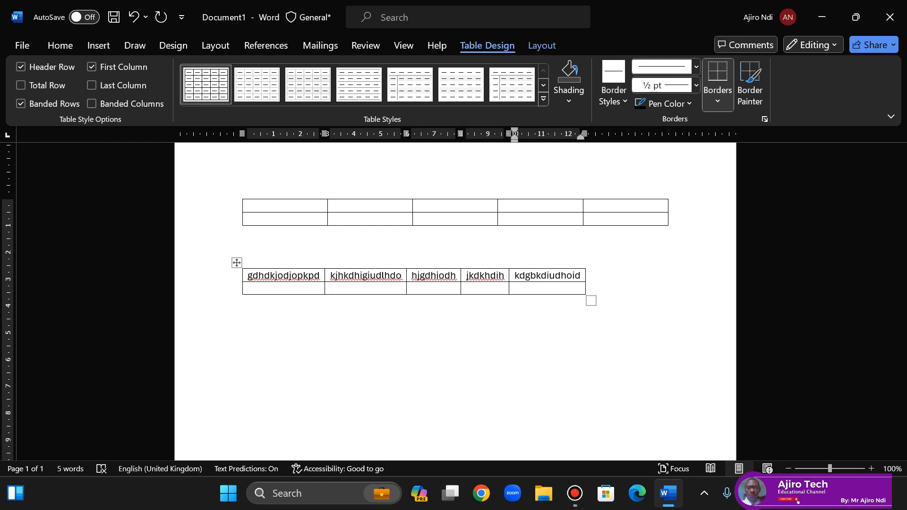
Insert a third table with 5 columns and 2 rows below the second one, set to AutoFit to window
{"action": "left_click", "coordinate": [259, 324]}
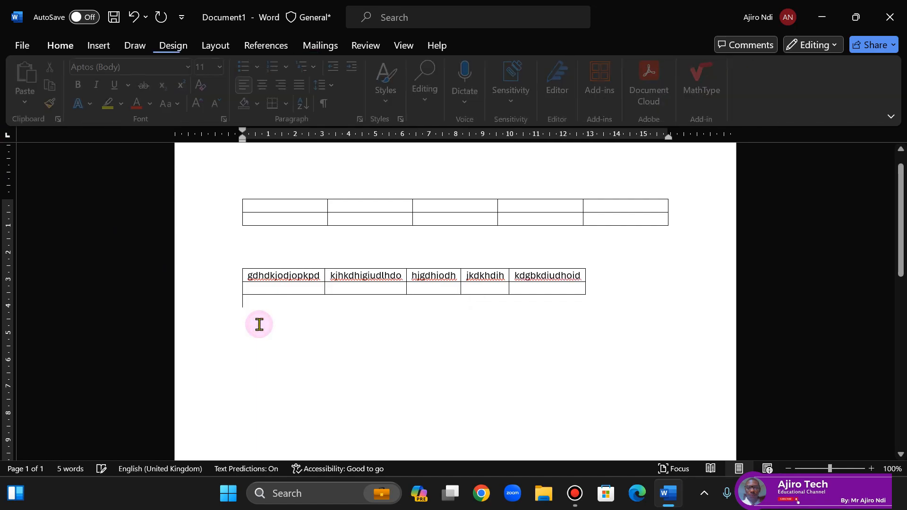
{"action": "left_click", "coordinate": [99, 45]}
{"action": "left_click", "coordinate": [112, 103]}
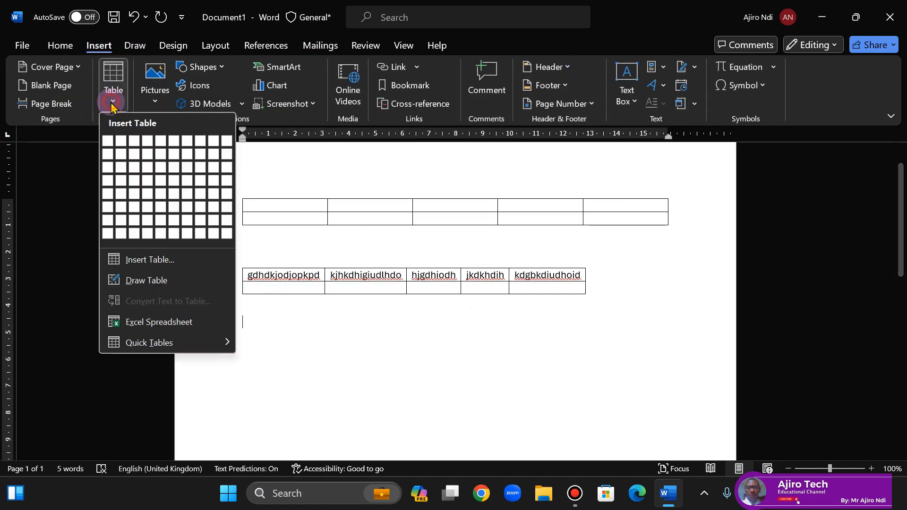
{"action": "left_click", "coordinate": [149, 262]}
{"action": "left_click", "coordinate": [389, 267]}
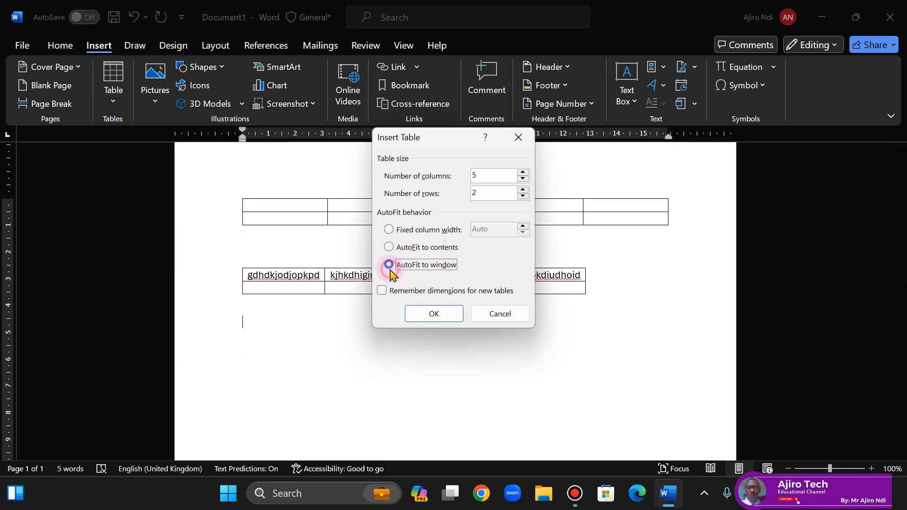
{"action": "left_click", "coordinate": [433, 314]}
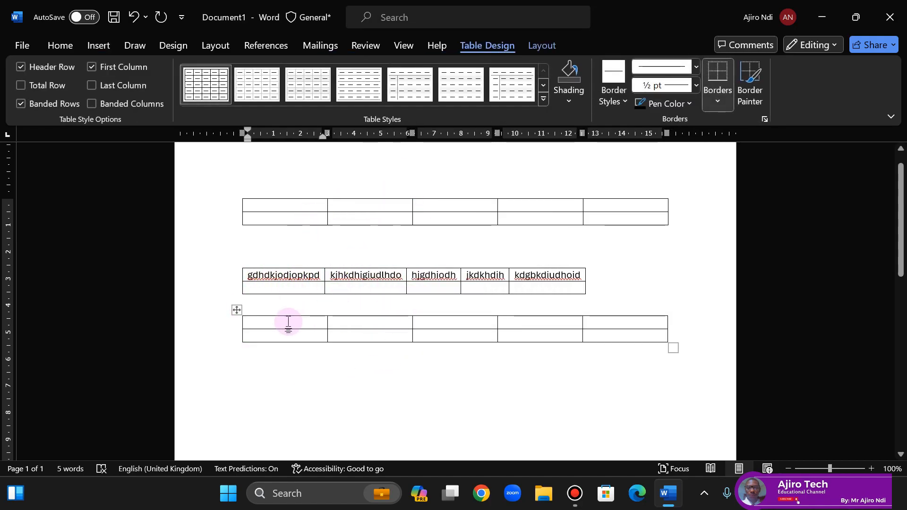
Enter "Kbldnp[pdk]dl][ld[]ld][ld]lddbdkbld" in the third table's first cell and "Bdkjbdlkndlkndlk;ndlkdn;dd" in the first table's first cell
{"action": "type", "text": "Kbldnp[pdk]dl][ld[]"}
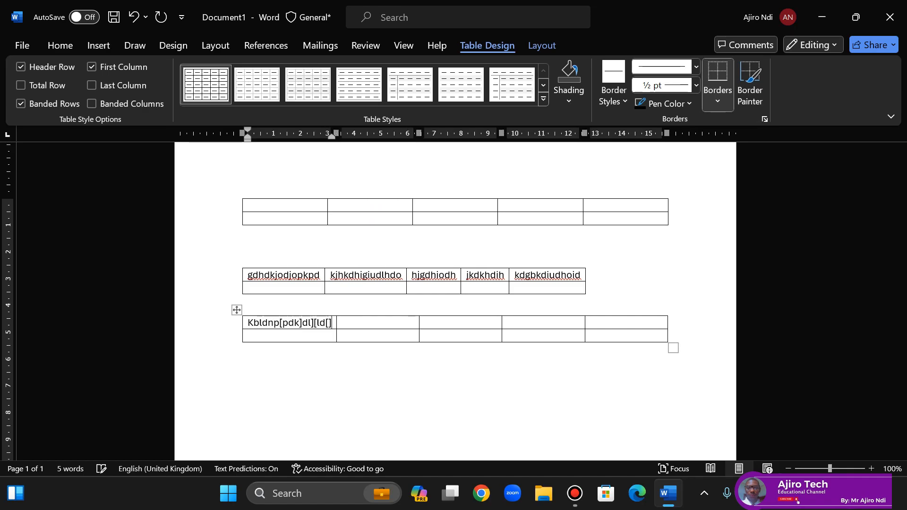
{"action": "type", "text": "ld][ld]lddbdkbld"}
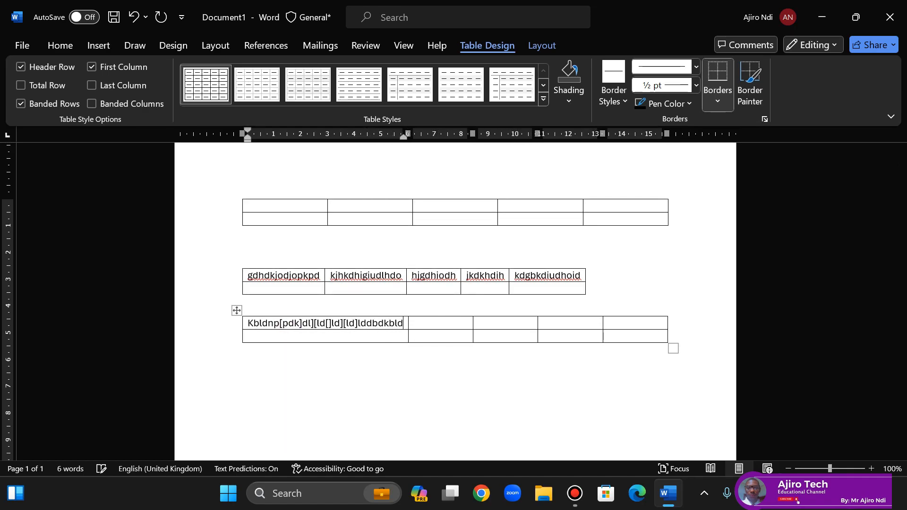
{"action": "left_click", "coordinate": [296, 208]}
{"action": "type", "text": "bdkjbdlkndlkndlk;ndlkdn;dd"}
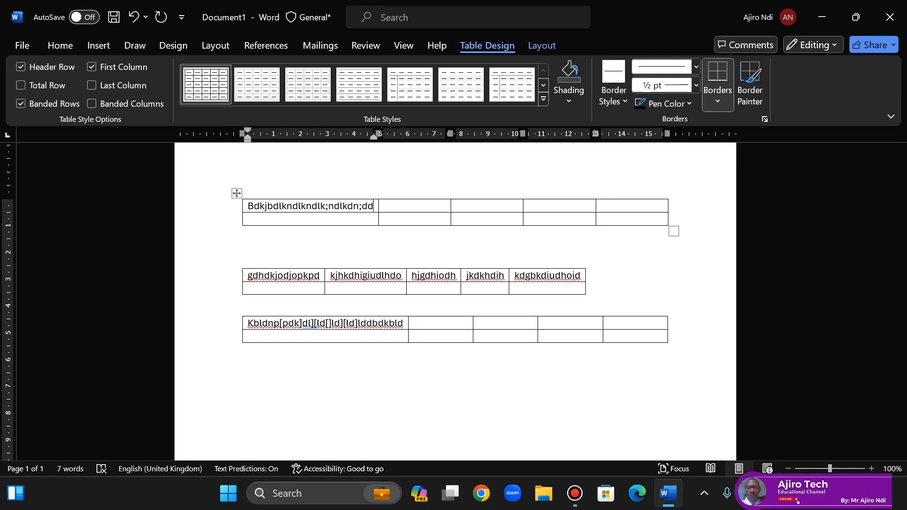
{"action": "left_click", "coordinate": [245, 355]}
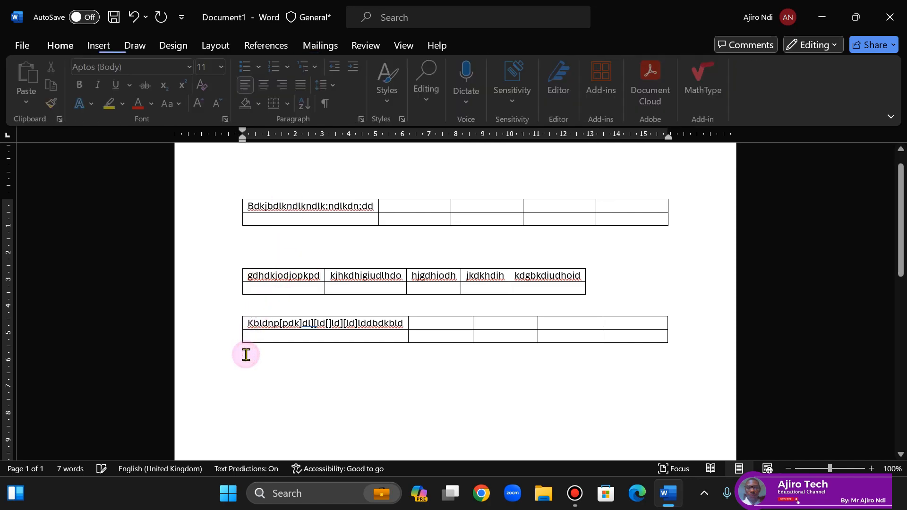
{"action": "left_click", "coordinate": [95, 44]}
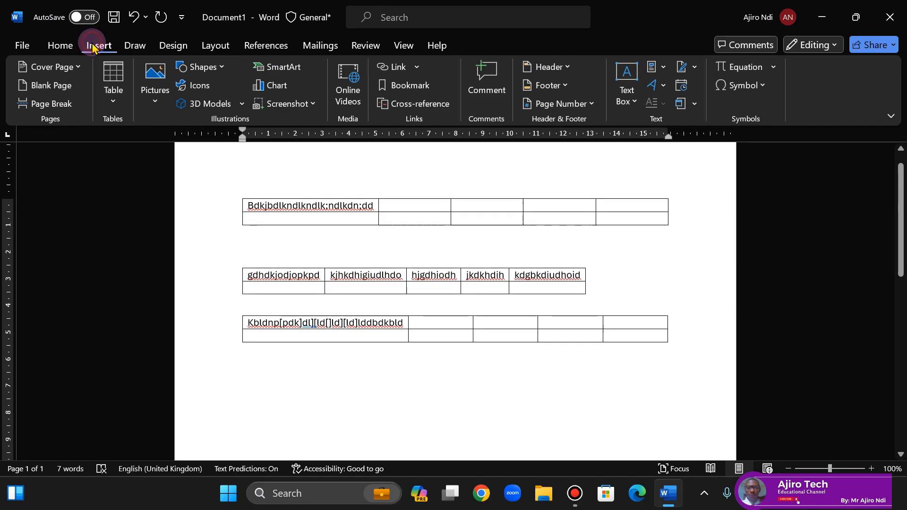
{"action": "left_click", "coordinate": [111, 97]}
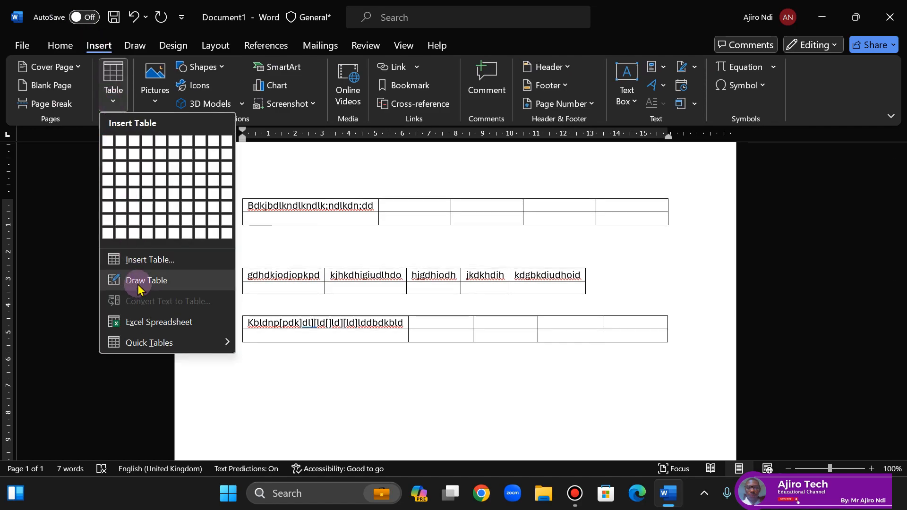
{"action": "left_click", "coordinate": [133, 267]}
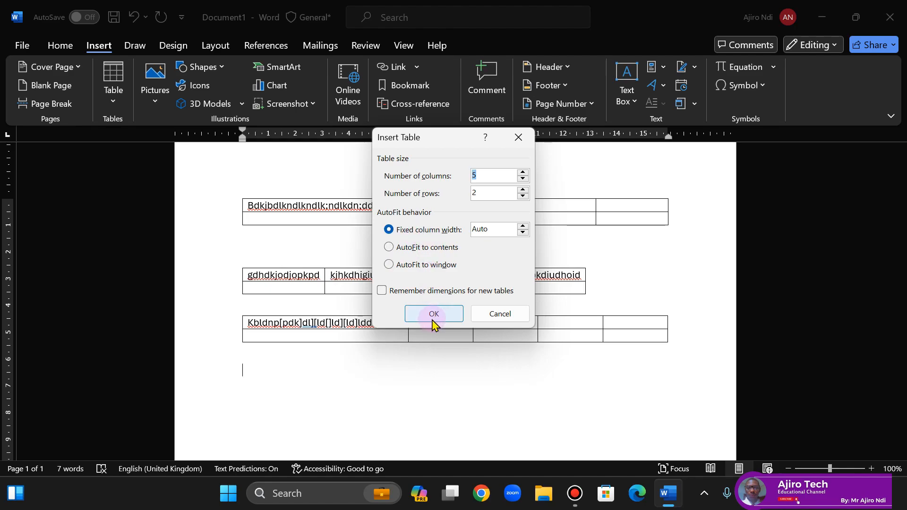
{"action": "left_click", "coordinate": [493, 324]}
Draw a table frame about 15.95 cm wide and 2.63 cm high below the third table
{"action": "left_click", "coordinate": [113, 102]}
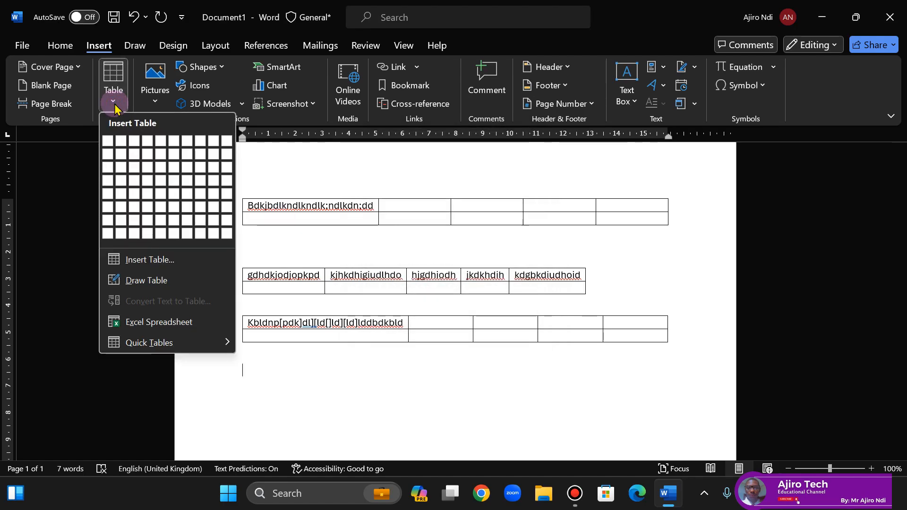
{"action": "left_click", "coordinate": [155, 287]}
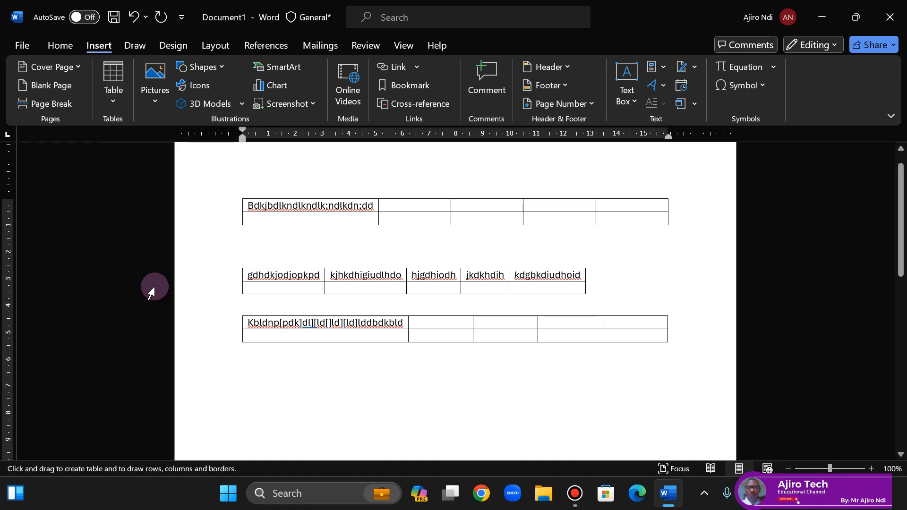
{"action": "left_click", "coordinate": [112, 89]}
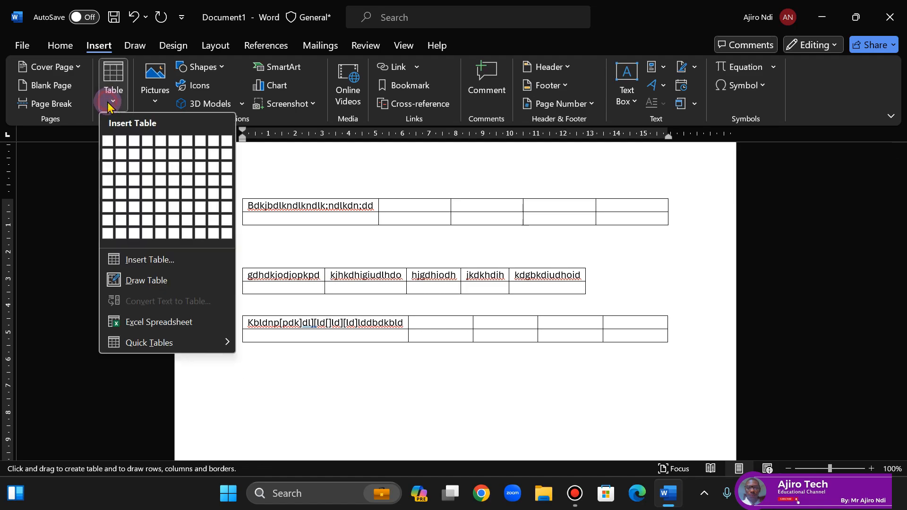
{"action": "left_click", "coordinate": [133, 280]}
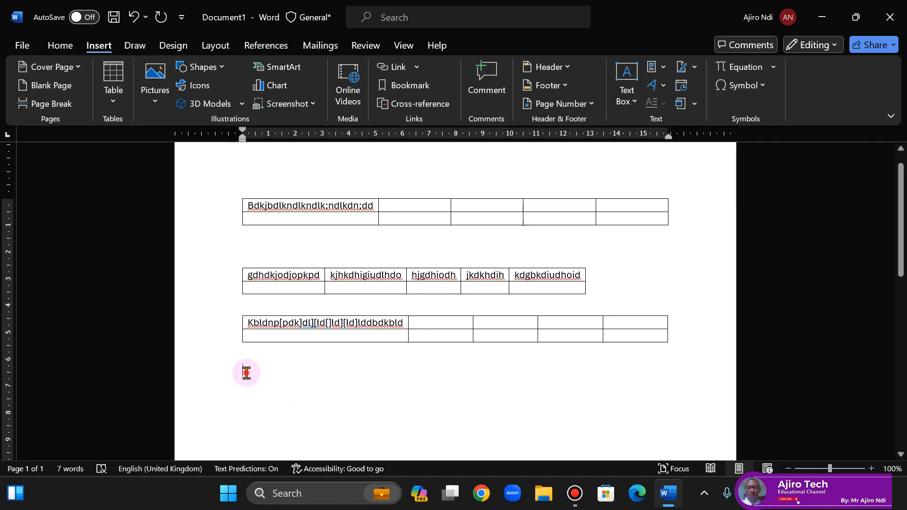
{"action": "left_click", "coordinate": [113, 90]}
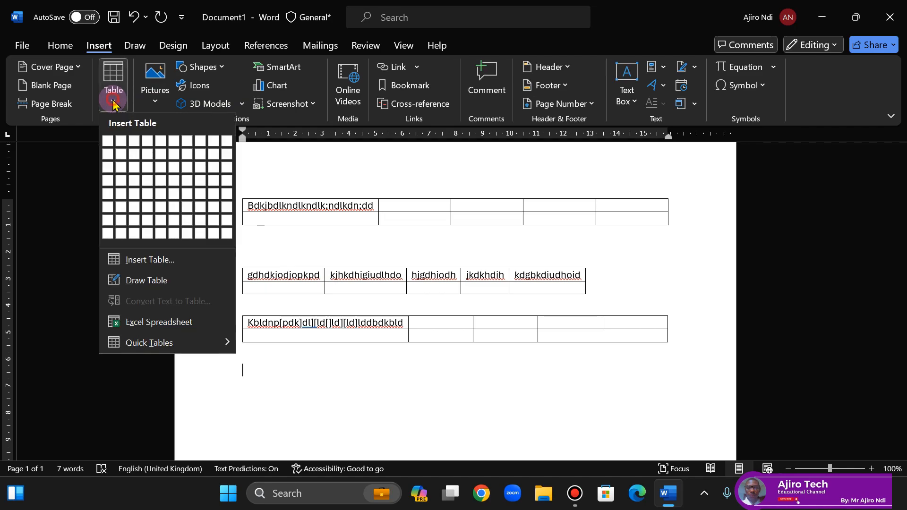
{"action": "left_click", "coordinate": [151, 286]}
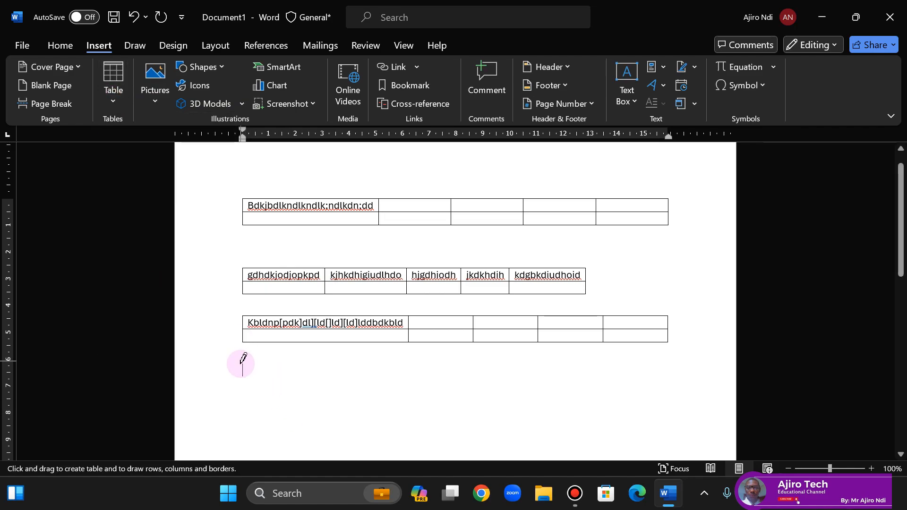
{"action": "mouse_move", "coordinate": [242, 367]}
{"action": "left_mouse_down"}
{"action": "mouse_move", "coordinate": [245, 427]}
{"action": "mouse_move", "coordinate": [670, 435]}
{"action": "left_mouse_up"}
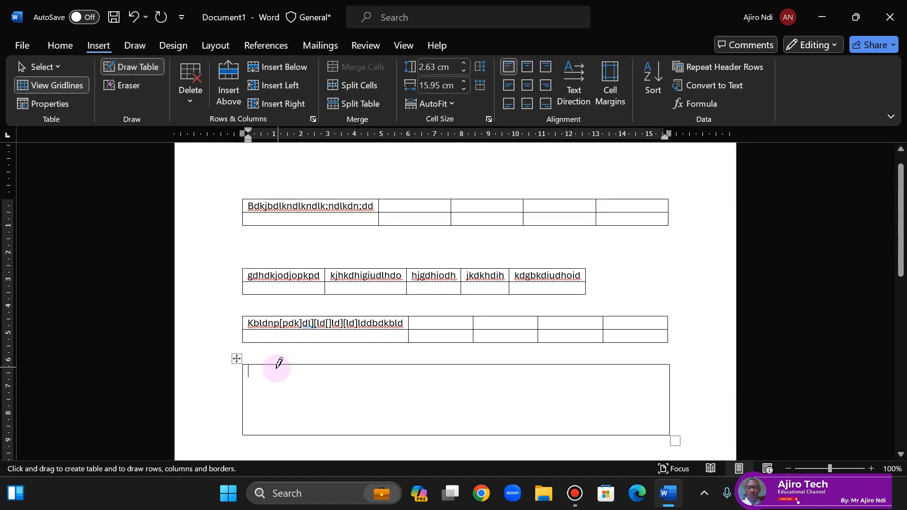
Draw four full-height vertical lines in the left part of the new table frame to form narrow columns
{"action": "left_click_drag", "start_coordinate": [273, 367], "coordinate": [273, 432]}
{"action": "left_click_drag", "start_coordinate": [306, 366], "coordinate": [306, 432]}
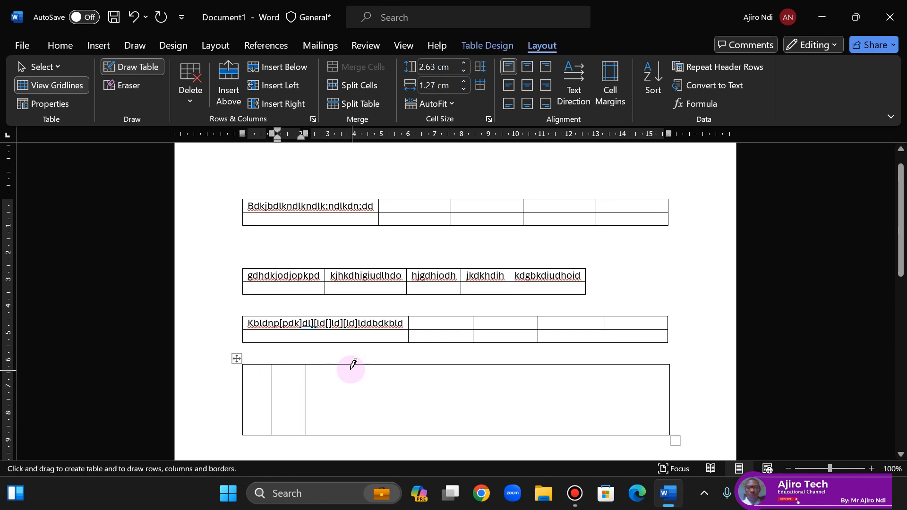
{"action": "left_click_drag", "start_coordinate": [332, 366], "coordinate": [334, 416]}
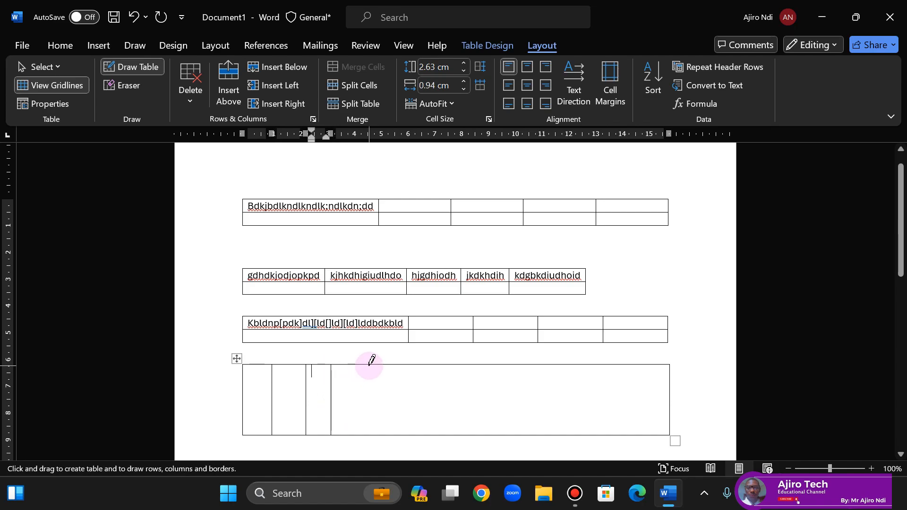
{"action": "left_click_drag", "start_coordinate": [371, 366], "coordinate": [369, 431]}
Draw a row line about 0.95 cm below the frame's top, a full-height column line near its right edge, and two dividers in the wide lower cell
{"action": "left_click_drag", "start_coordinate": [241, 389], "coordinate": [639, 390]}
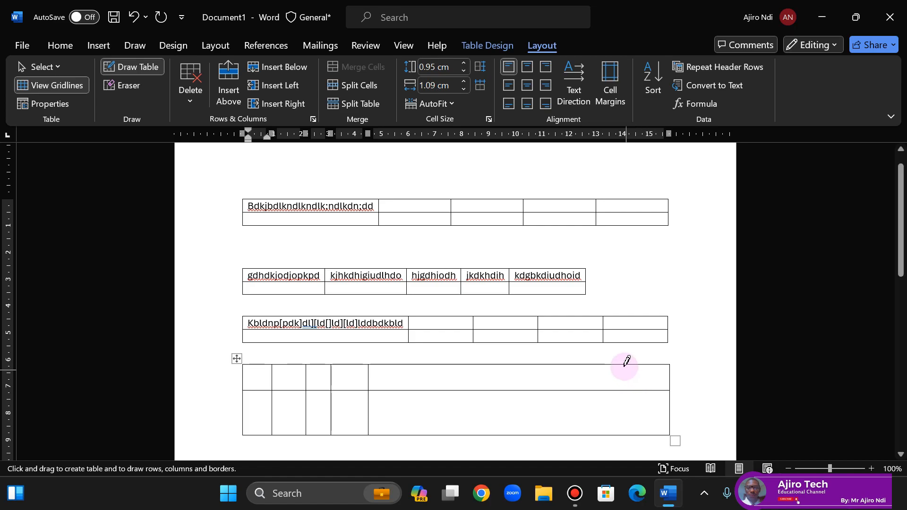
{"action": "left_click_drag", "start_coordinate": [621, 365], "coordinate": [622, 429]}
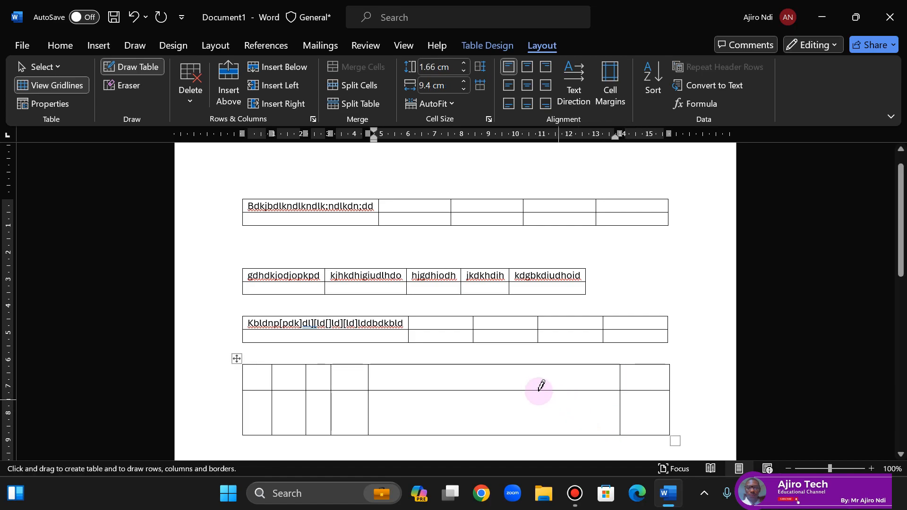
{"action": "left_click_drag", "start_coordinate": [500, 392], "coordinate": [504, 436]}
{"action": "left_click_drag", "start_coordinate": [413, 391], "coordinate": [416, 434]}
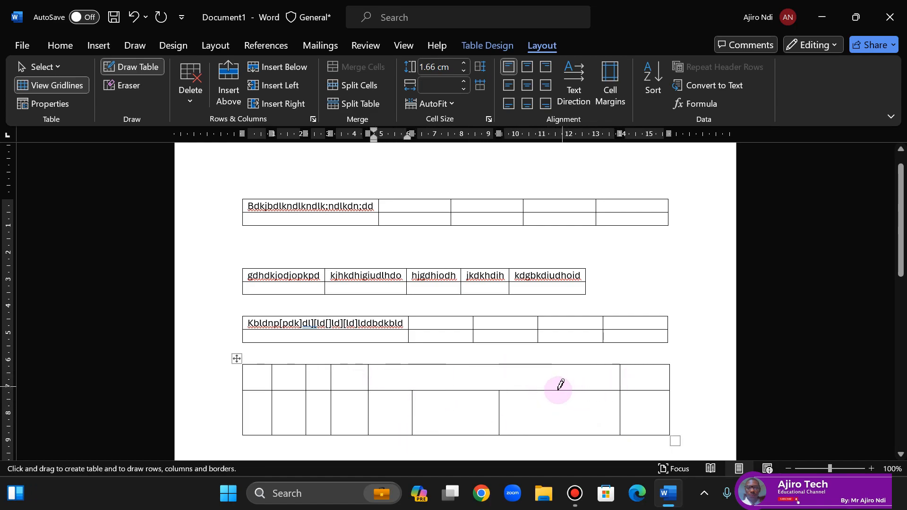
Enter "ghscjhvdkbdodkl" and "cblknc" in the first two of the three newly divided lower cells of the drawn table
{"action": "left_click", "coordinate": [385, 414]}
{"action": "type", "text": "ghscjhvdkbdodkl"}
{"action": "left_click", "coordinate": [459, 395]}
{"action": "type", "text": "cblknc"}
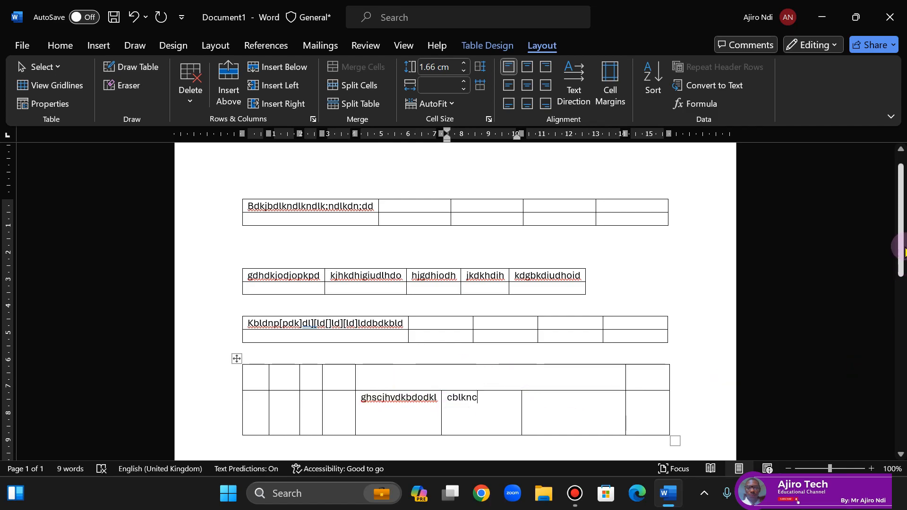
{"action": "scroll", "coordinate": [902, 250], "scroll_direction": "down", "scroll_amount": 1}
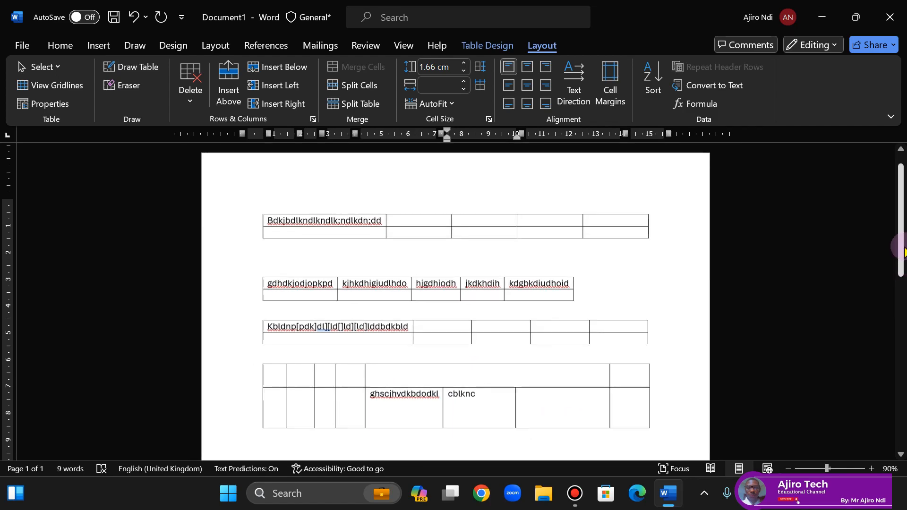
{"action": "left_click", "coordinate": [864, 468]}
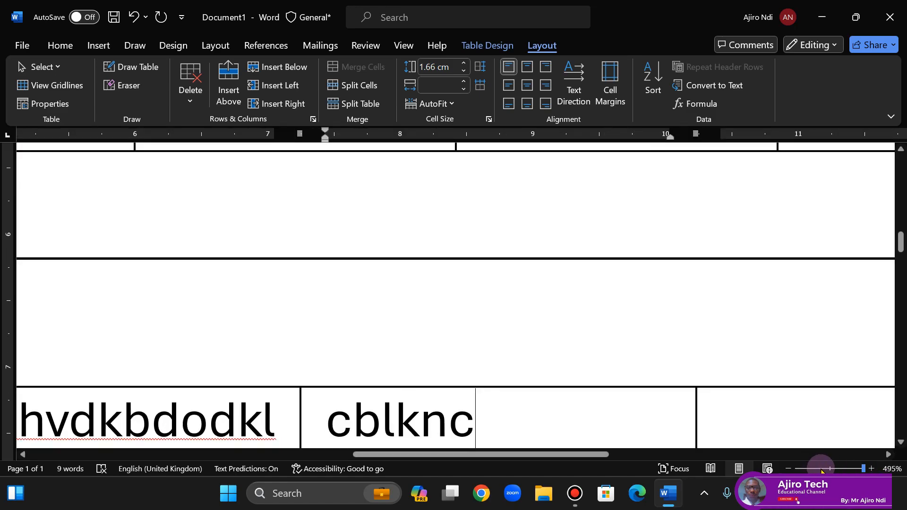
{"action": "left_click", "coordinate": [821, 468]}
{"action": "left_click", "coordinate": [871, 469]}
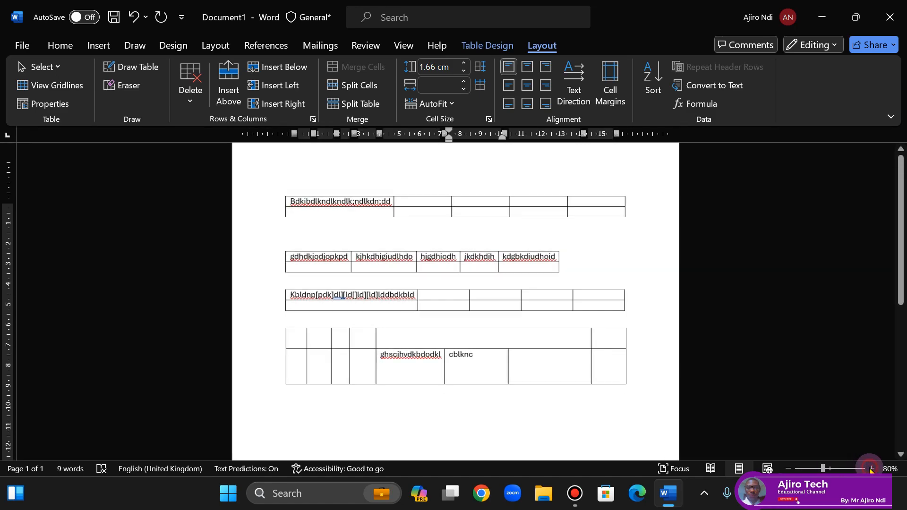
{"action": "left_click", "coordinate": [870, 469]}
{"action": "left_click", "coordinate": [871, 469]}
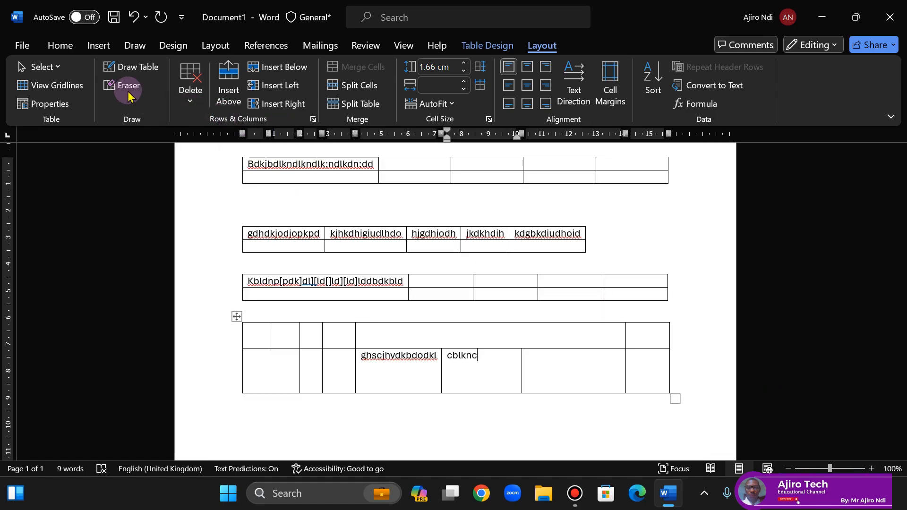
{"action": "left_click", "coordinate": [189, 97]}
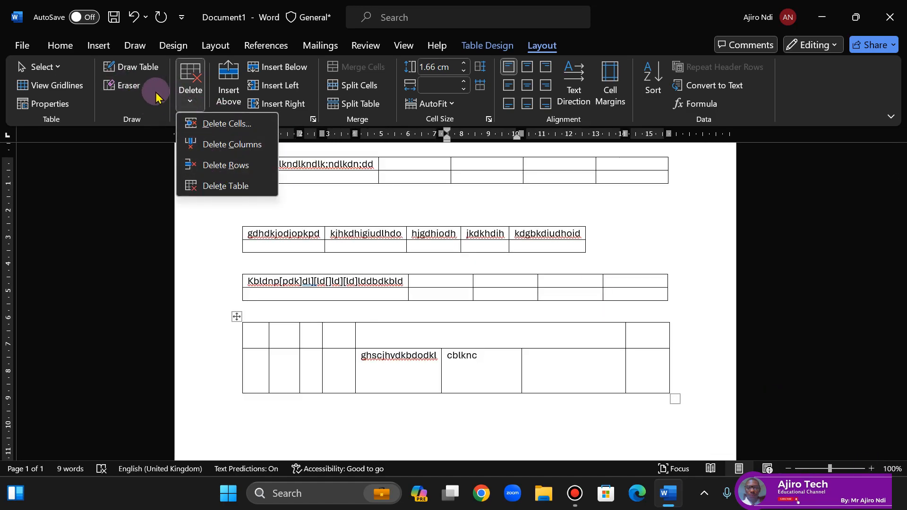
{"action": "left_click", "coordinate": [58, 47]}
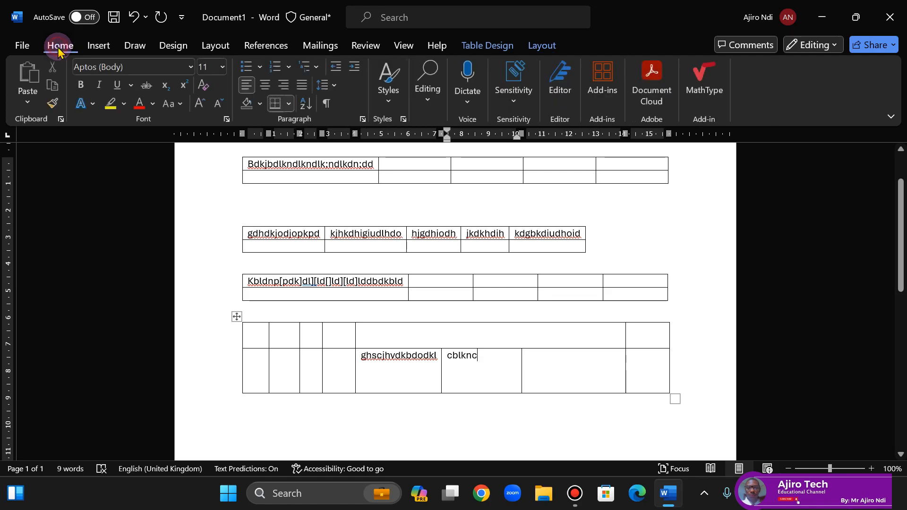
Try inserting the built-in Matrix quick table inside the drawn table's "cblknc" cell, and undo the insertion
{"action": "left_click", "coordinate": [96, 47]}
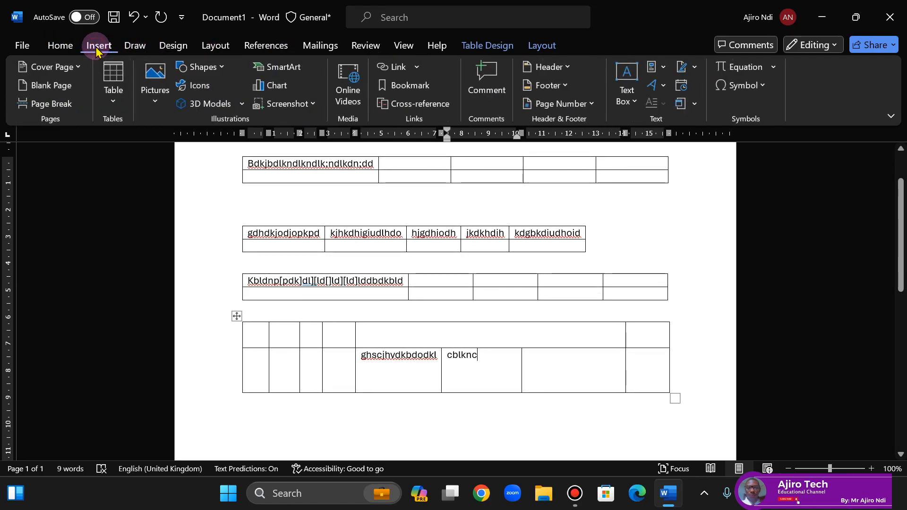
{"action": "left_click", "coordinate": [113, 104]}
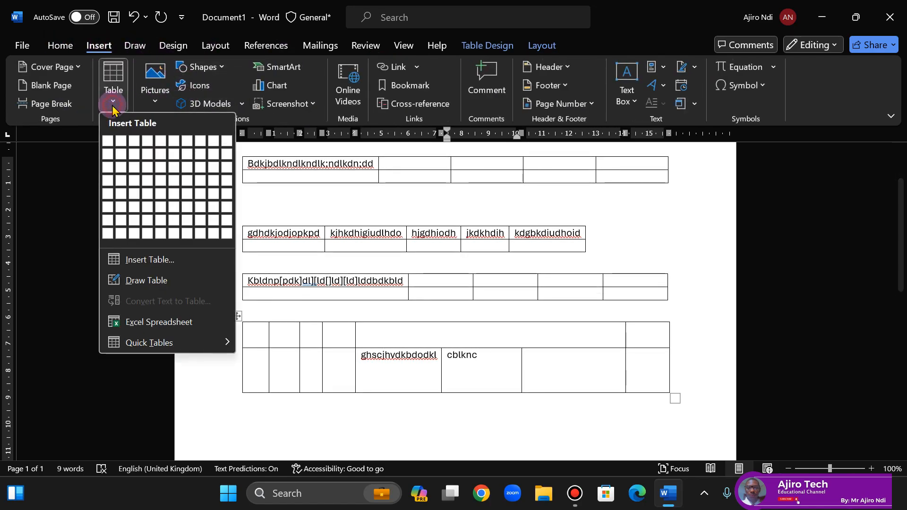
{"action": "left_click", "coordinate": [192, 340]}
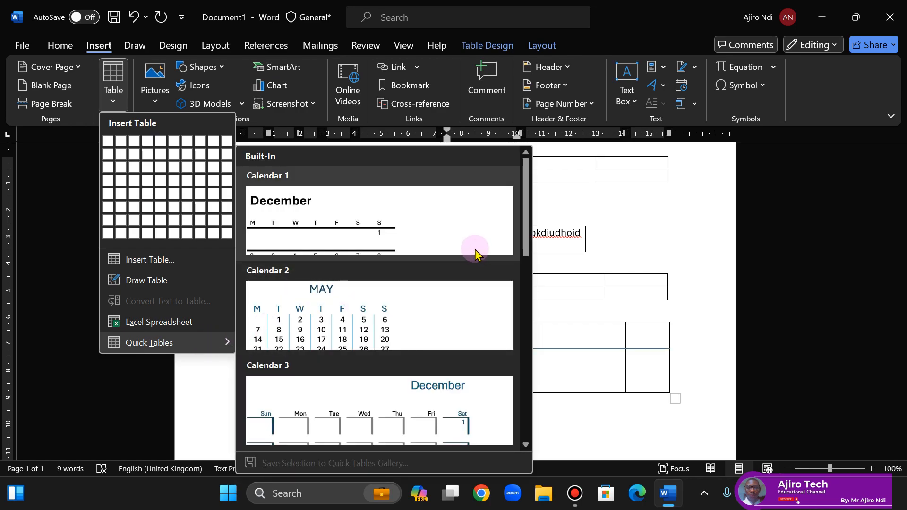
{"action": "left_click_drag", "start_coordinate": [525, 224], "coordinate": [530, 333]}
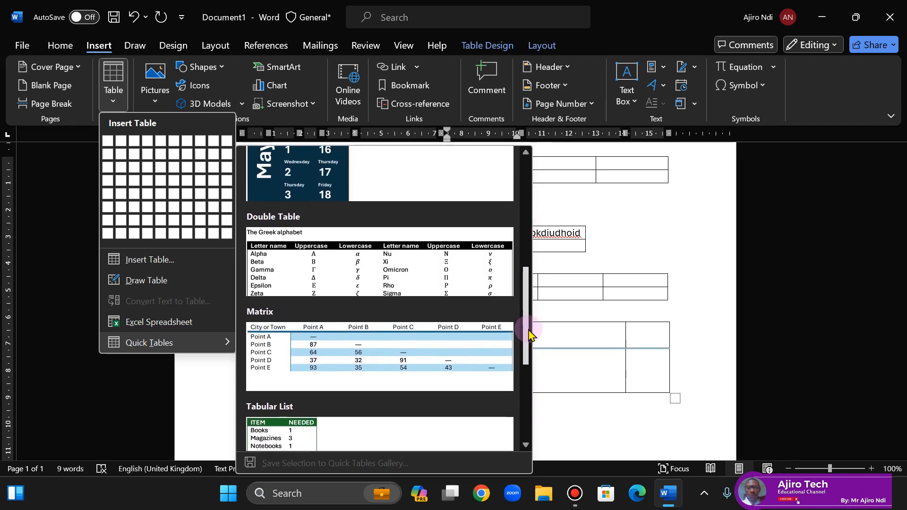
{"action": "left_click", "coordinate": [354, 348]}
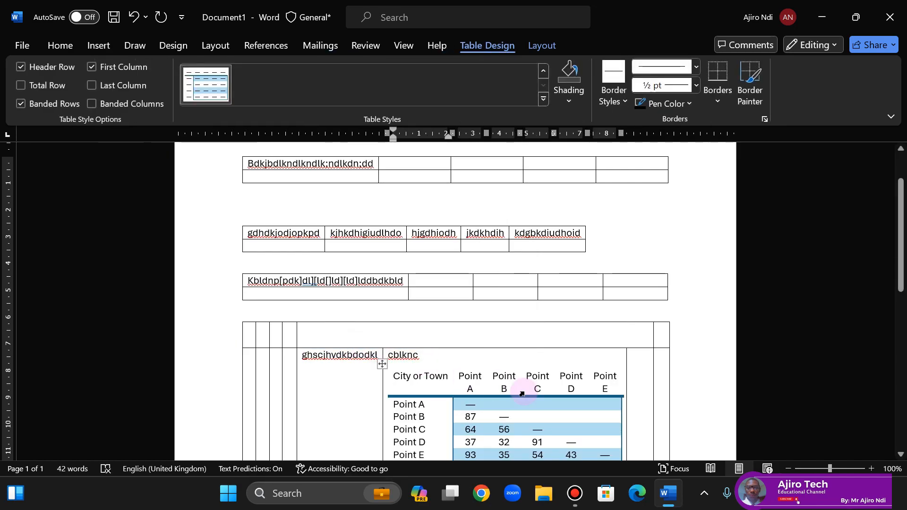
{"action": "key", "text": "ctrl+z"}
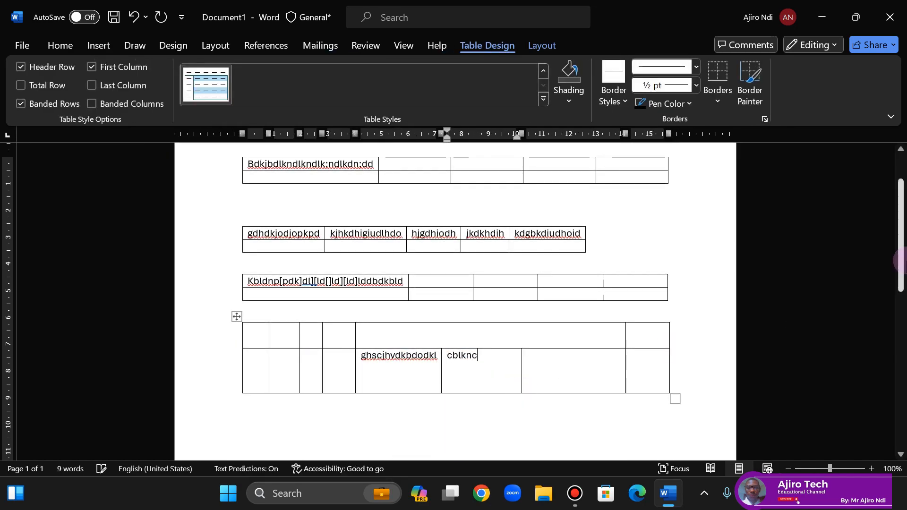
Insert the built-in Matrix quick table on the empty line below the drawn table
{"action": "scroll", "coordinate": [900, 249], "scroll_direction": "down", "scroll_amount": 3}
{"action": "left_click", "coordinate": [300, 305]}
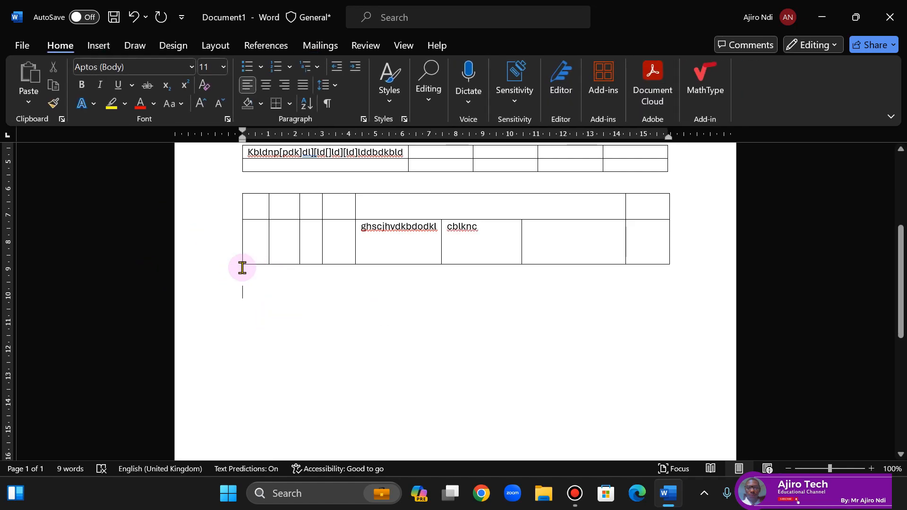
{"action": "left_click", "coordinate": [98, 45]}
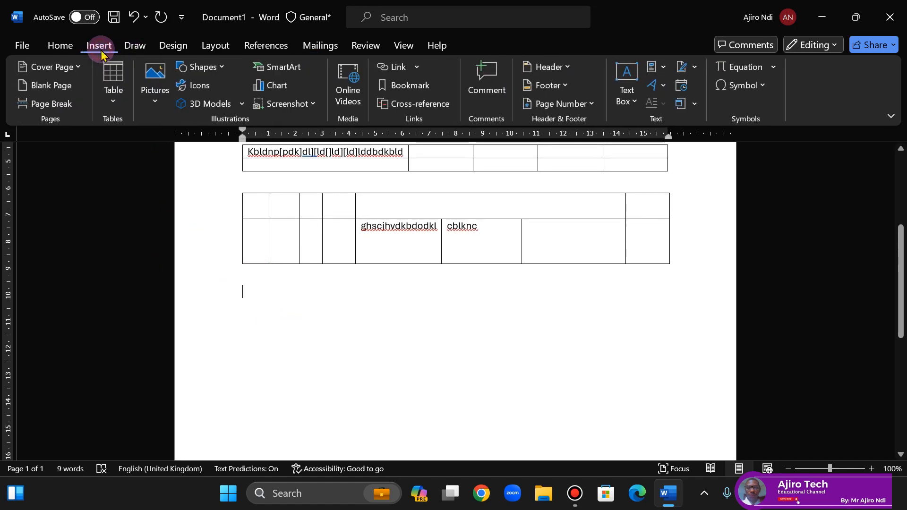
{"action": "left_click", "coordinate": [112, 90]}
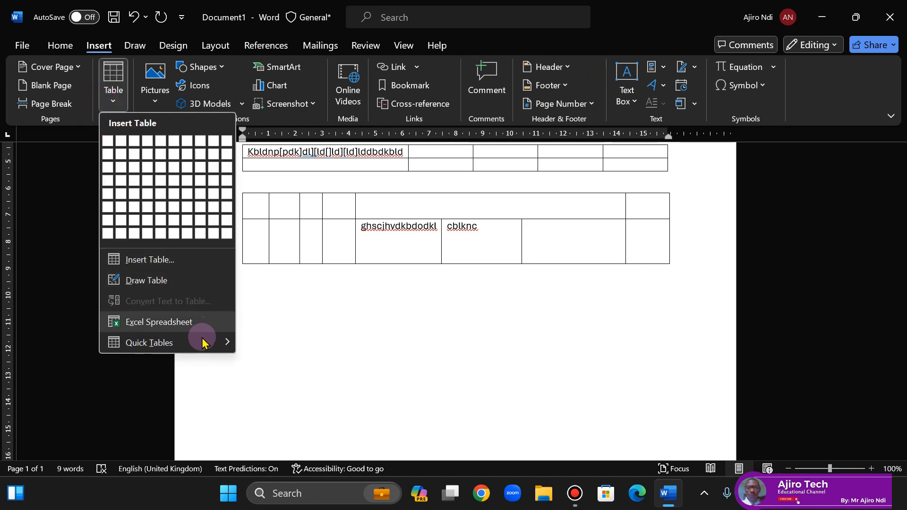
{"action": "mouse_move", "coordinate": [202, 343]}
{"action": "left_click_drag", "start_coordinate": [525, 219], "coordinate": [501, 341]}
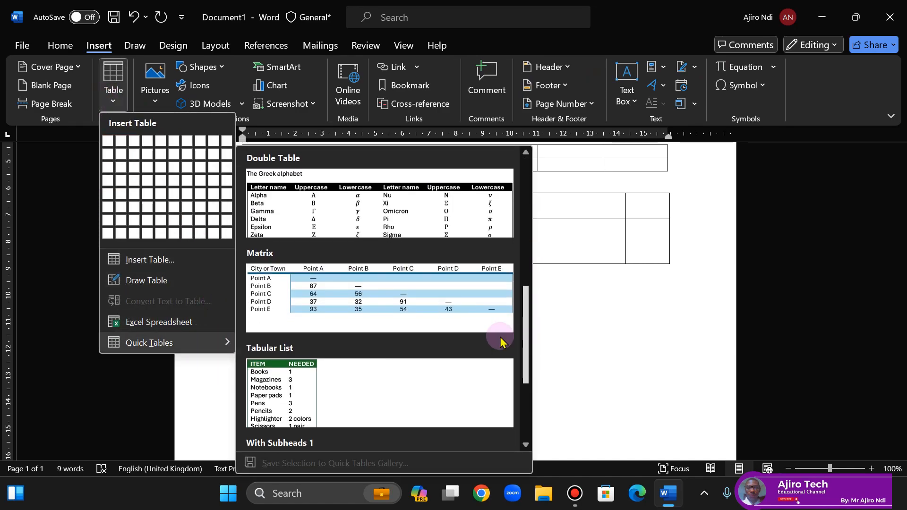
{"action": "left_click", "coordinate": [307, 293]}
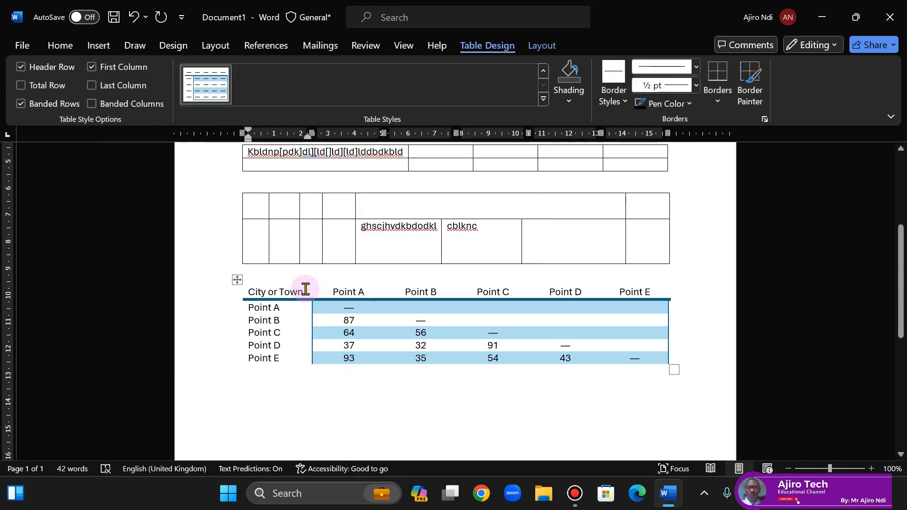
{"action": "left_click", "coordinate": [344, 319]}
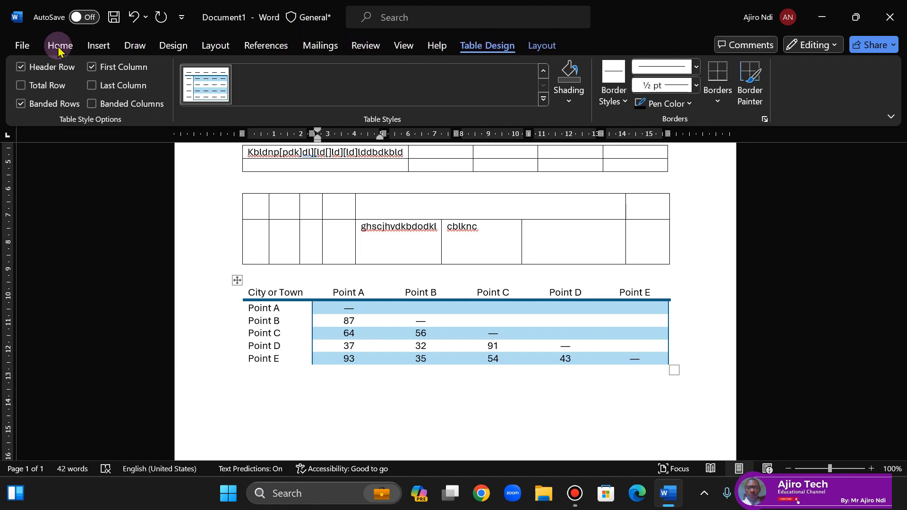
Try the Header Row, Total Row, Last Column and Banded Columns style options on the Matrix table, restoring each one
{"action": "left_click", "coordinate": [21, 68]}
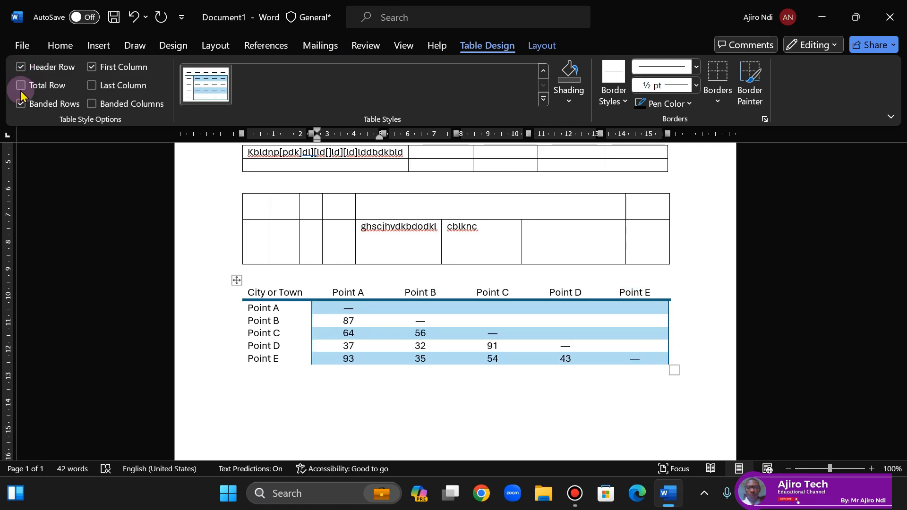
{"action": "left_click", "coordinate": [22, 86]}
{"action": "left_click", "coordinate": [21, 86]}
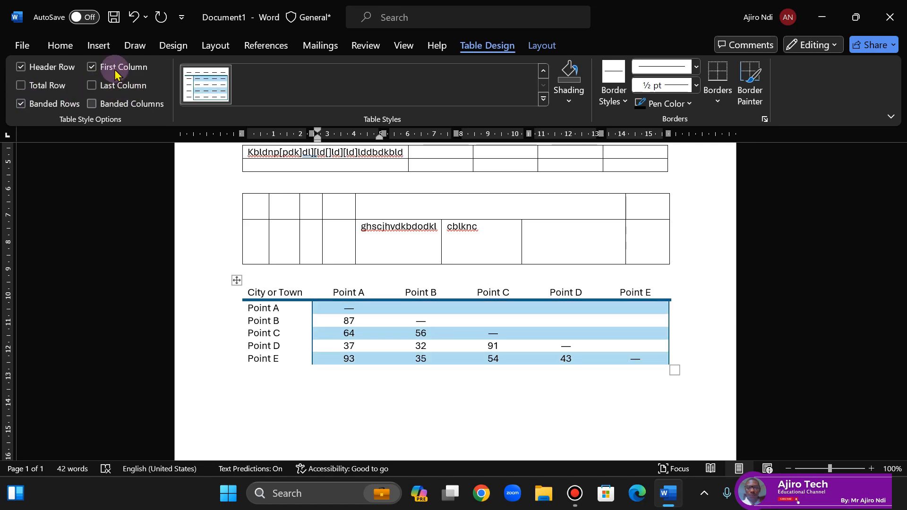
{"action": "left_click", "coordinate": [93, 86]}
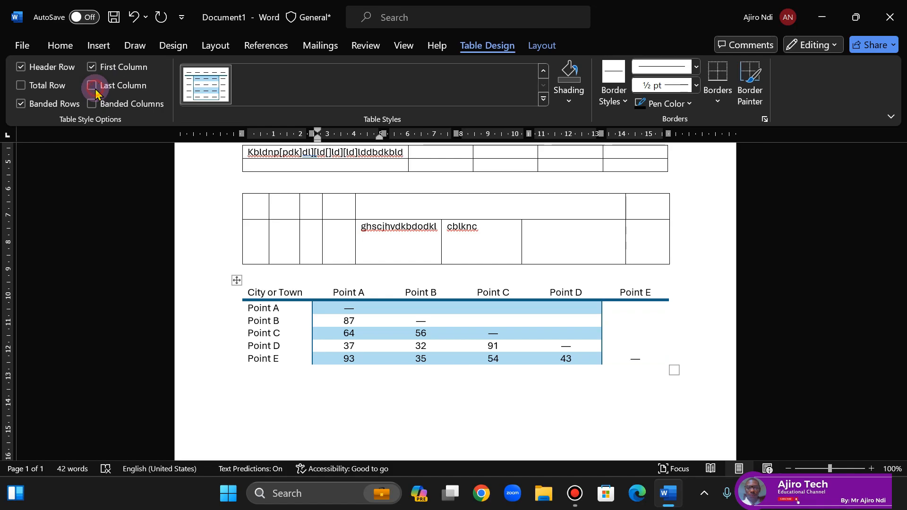
{"action": "left_click", "coordinate": [95, 88]}
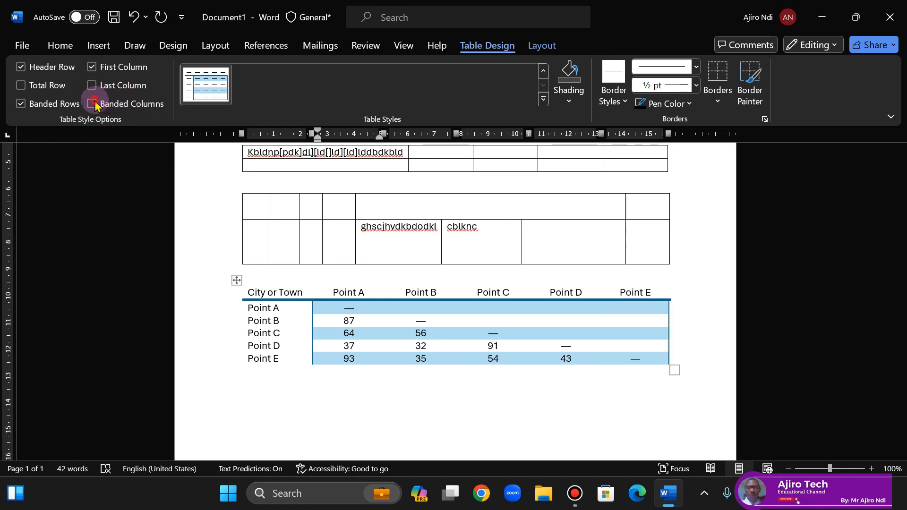
{"action": "left_click", "coordinate": [95, 105]}
{"action": "left_click", "coordinate": [95, 105]}
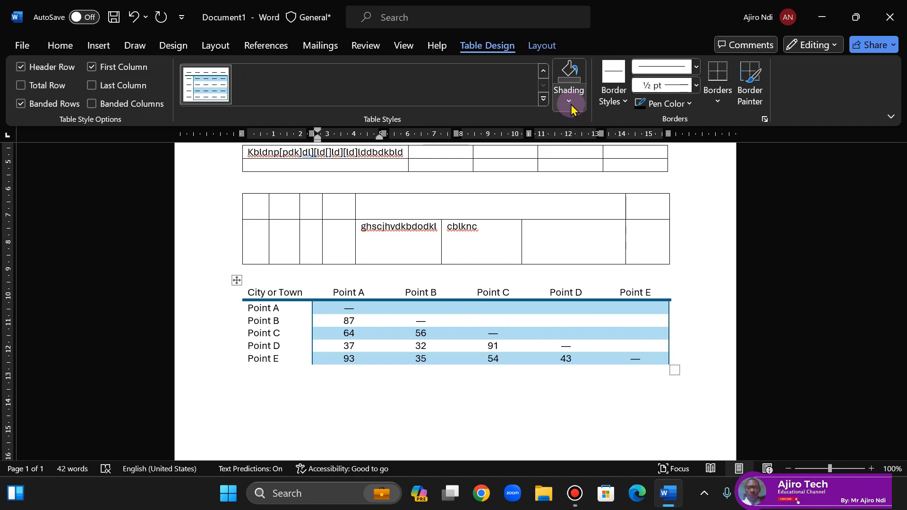
Choose the orange 1 ½ pt theme border style for painting table borders and show the available border placements
{"action": "left_click", "coordinate": [624, 102]}
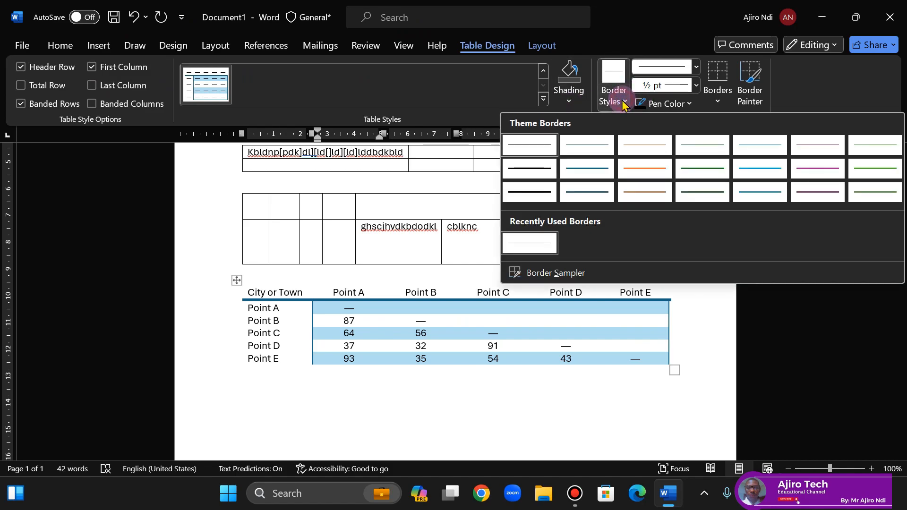
{"action": "left_click", "coordinate": [635, 175]}
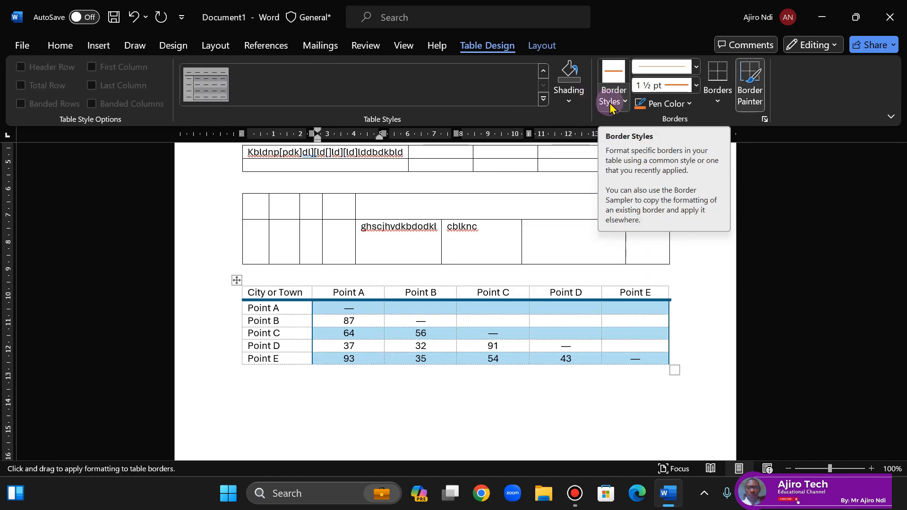
{"action": "left_click", "coordinate": [718, 101]}
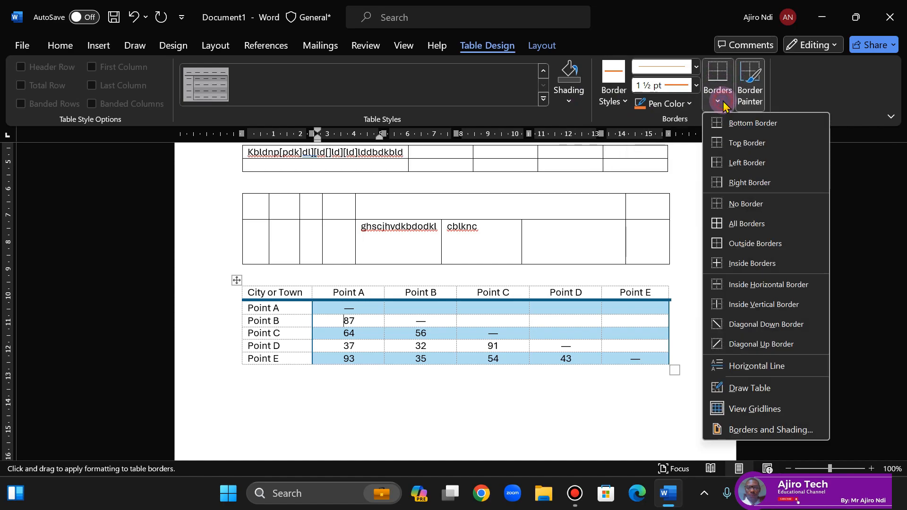
Examine the Matrix table's properties for the table, row, column and cell, and close them without changes
{"action": "left_click", "coordinate": [544, 45]}
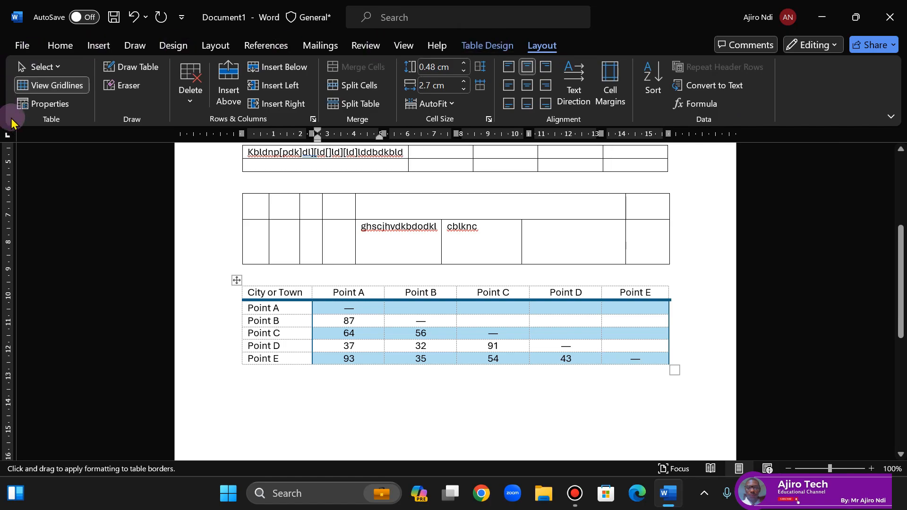
{"action": "left_click", "coordinate": [40, 103]}
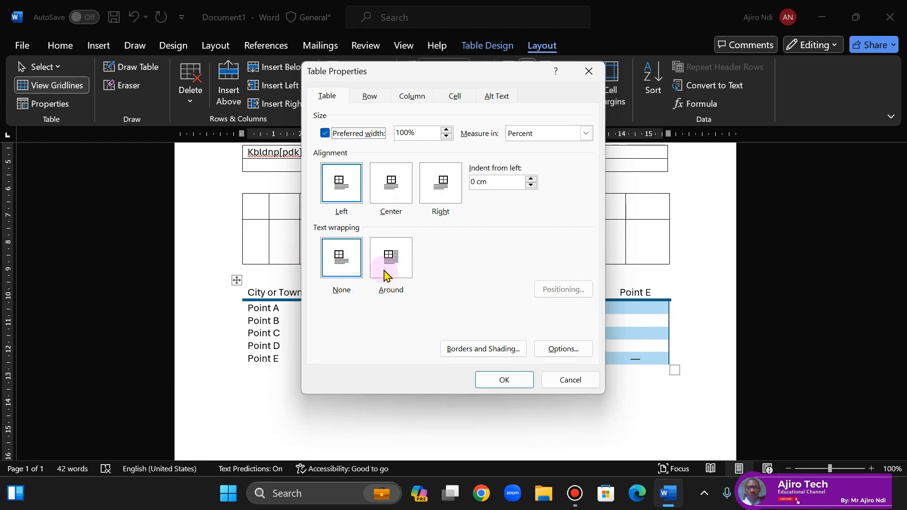
{"action": "left_click", "coordinate": [369, 97]}
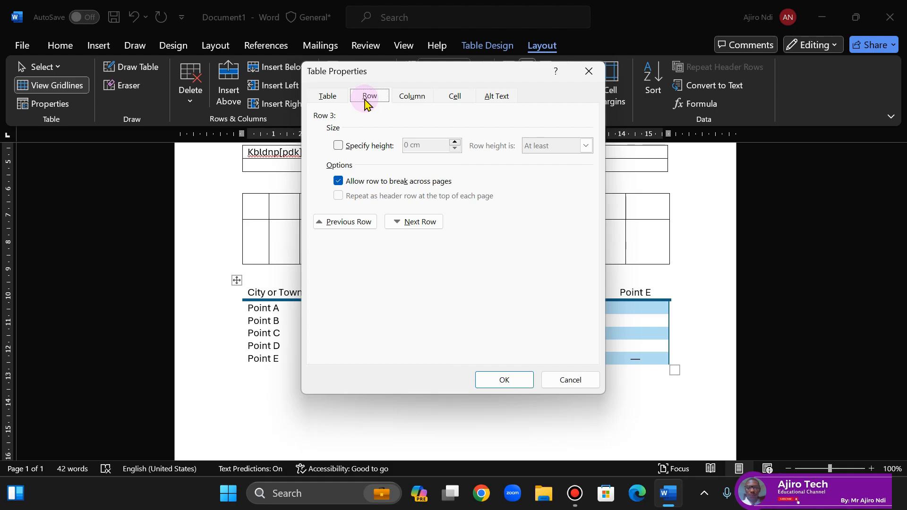
{"action": "left_click", "coordinate": [409, 96]}
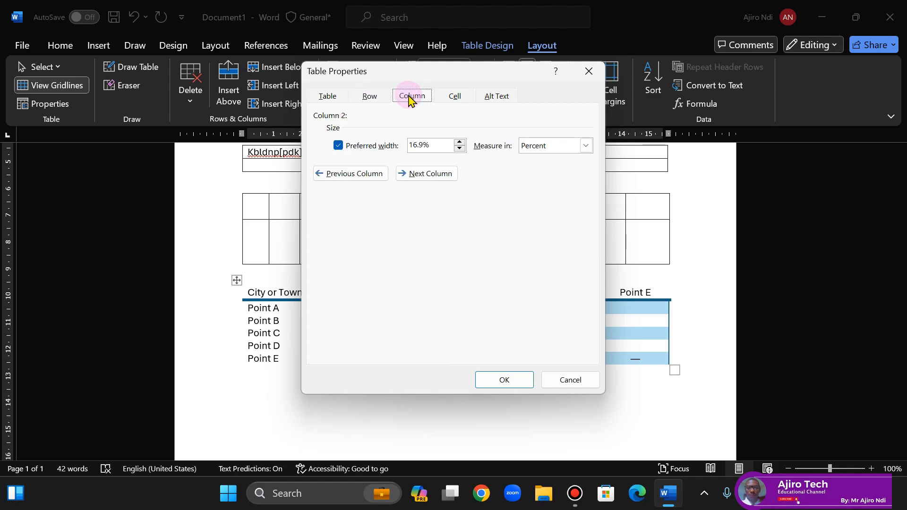
{"action": "left_click", "coordinate": [455, 96]}
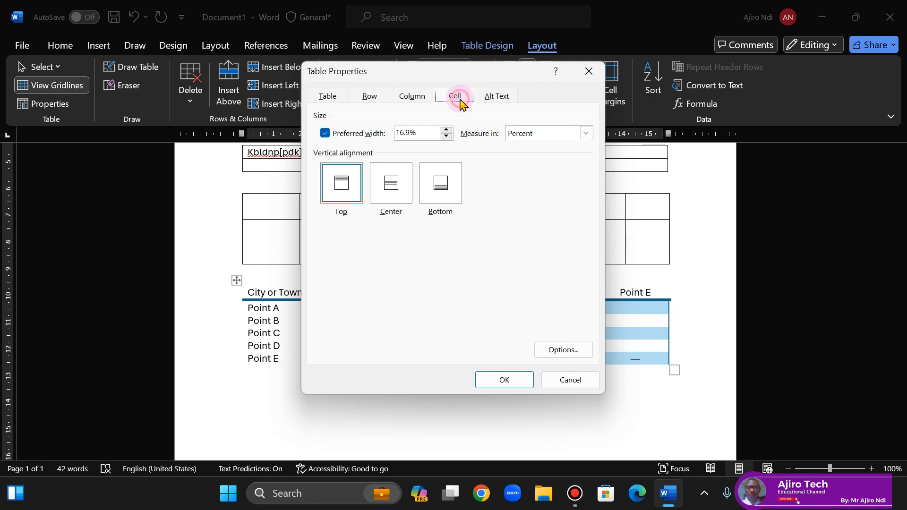
{"action": "left_click", "coordinate": [588, 73]}
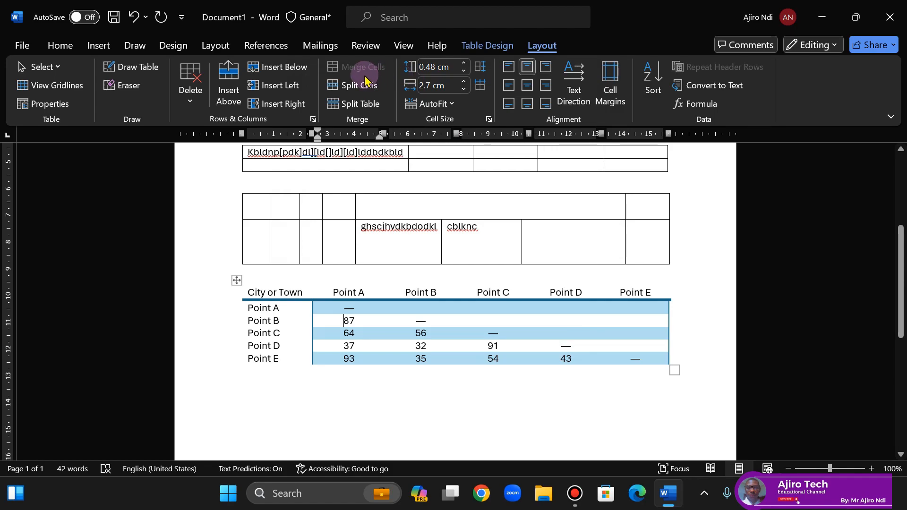